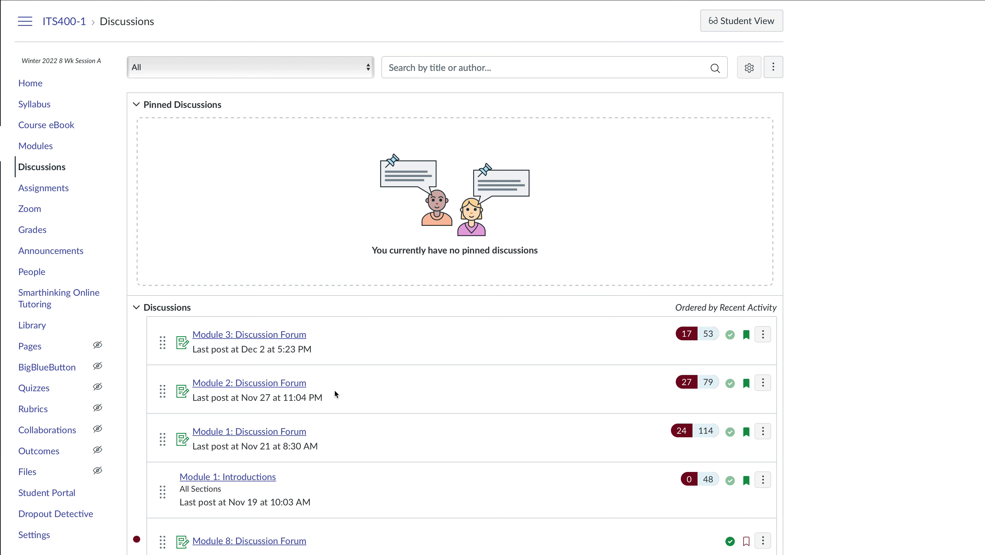
# Step: Open the ITS400-1 Modules list and launch ITS400 uCertify Access from Course Information
pyautogui.click(40, 147)
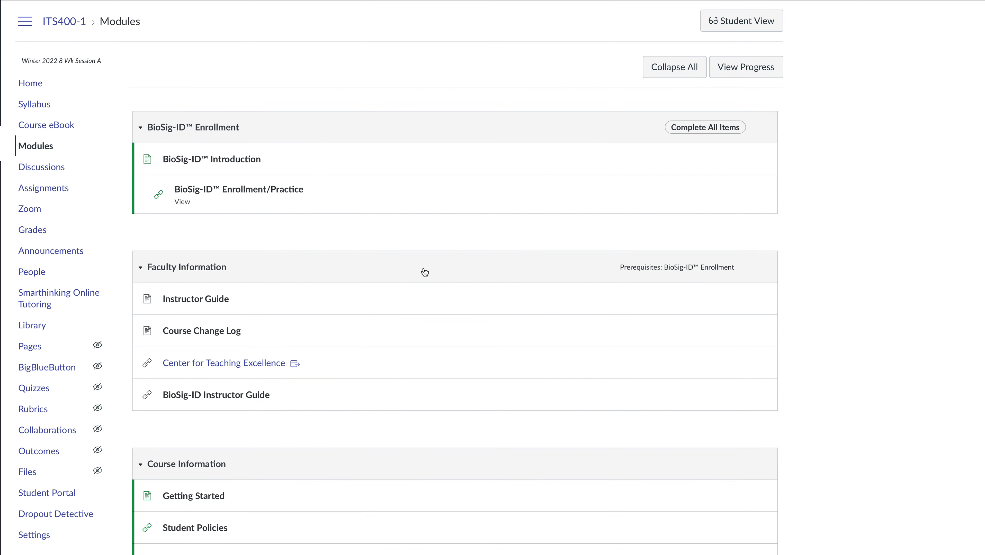
pyautogui.scroll(-2, 424, 272)
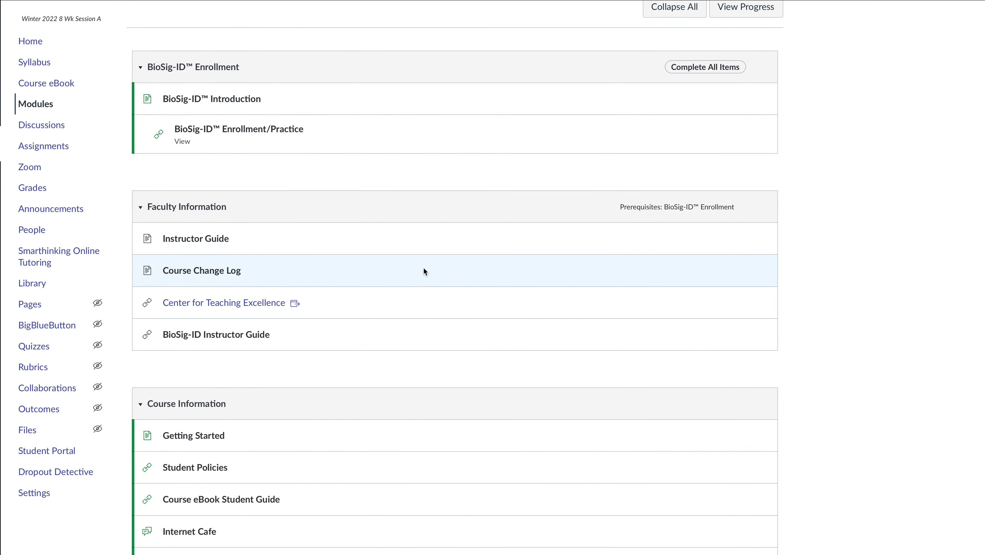
pyautogui.scroll(-6, 424, 271)
pyautogui.scroll(-4, 423, 267)
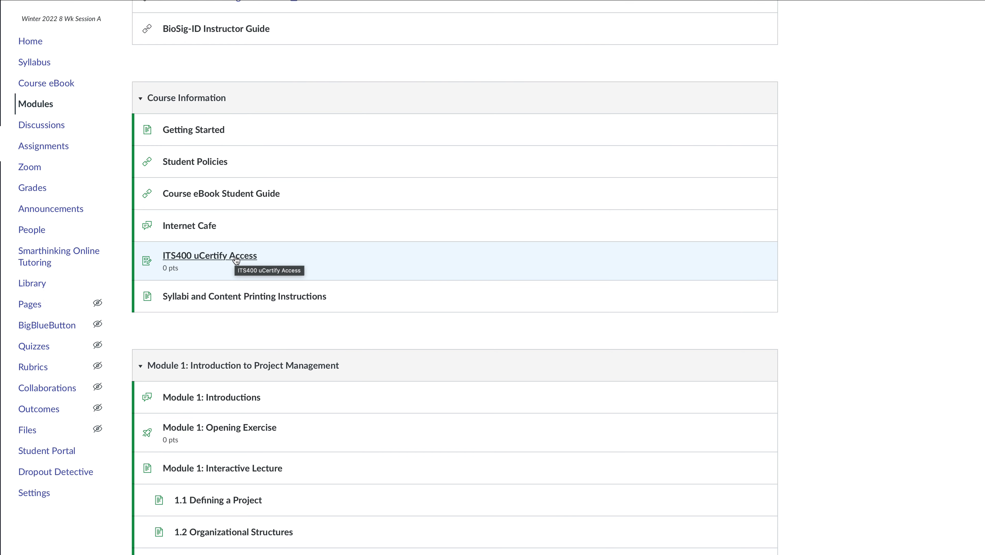
pyautogui.click(236, 258)
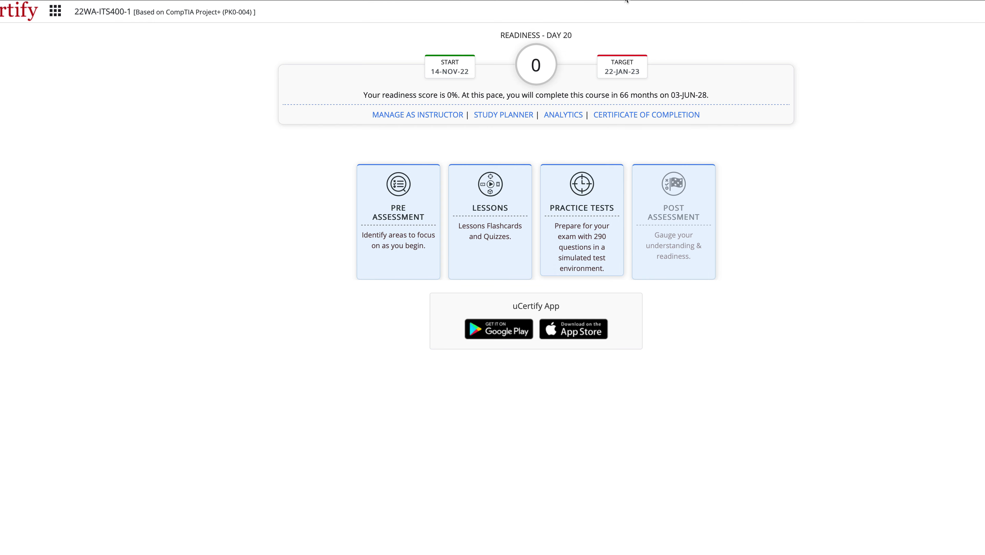
# Step: Close the uCertify readiness dashboard window to return to the Canvas assignment page
pyautogui.press('super+w')
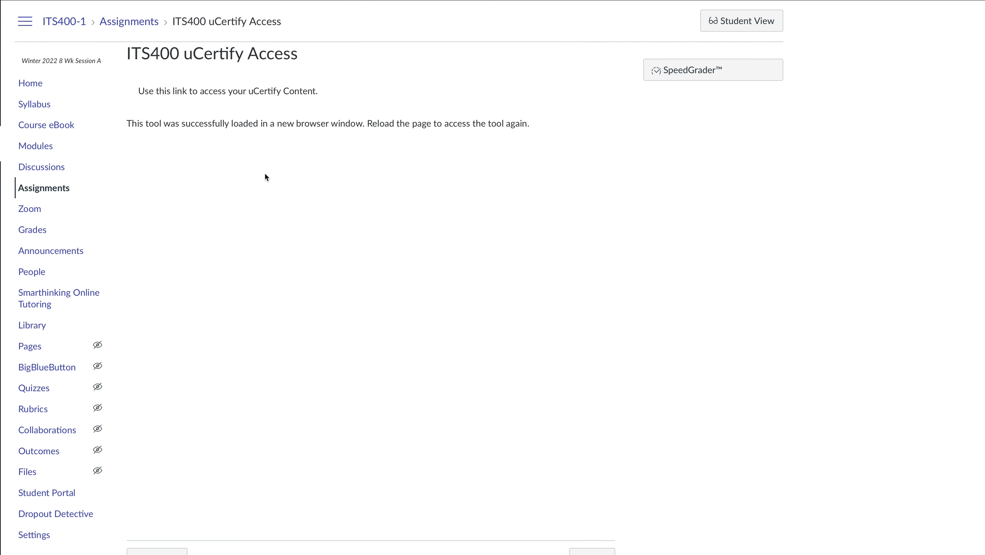
# Step: Open the Module 3: Portfolio Milestone assignment from the course Modules list
pyautogui.click(46, 150)
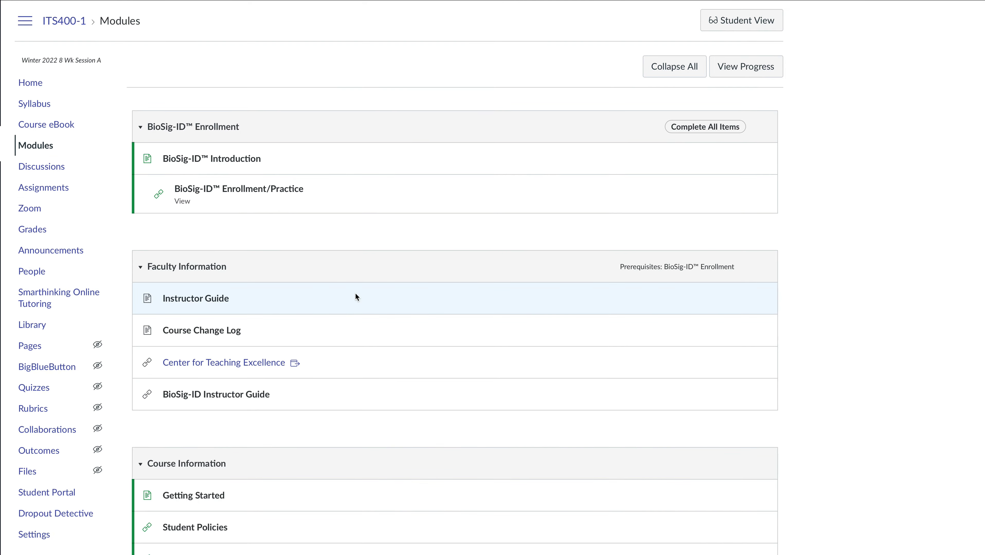
pyautogui.scroll(-10, 355, 293)
pyautogui.scroll(-20, 355, 296)
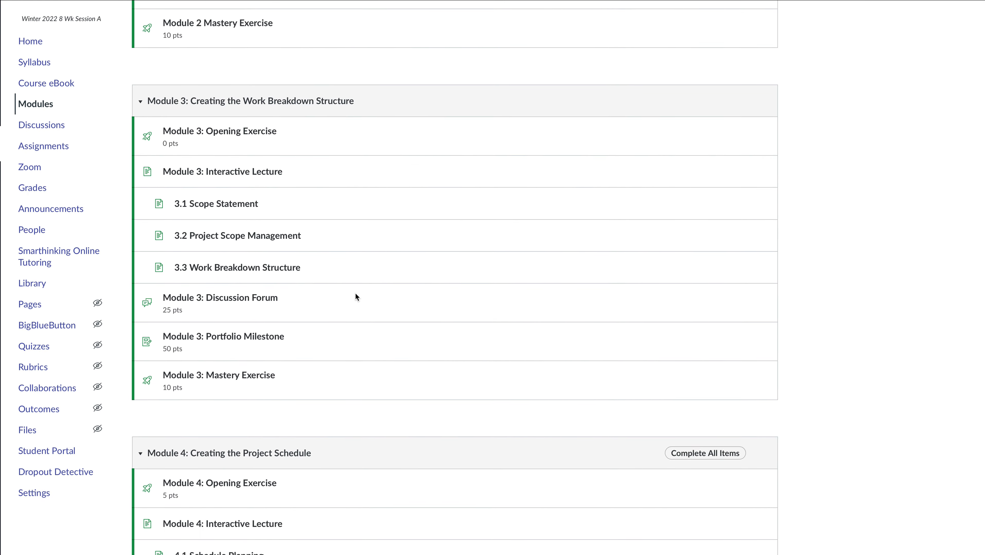
pyautogui.click(253, 336)
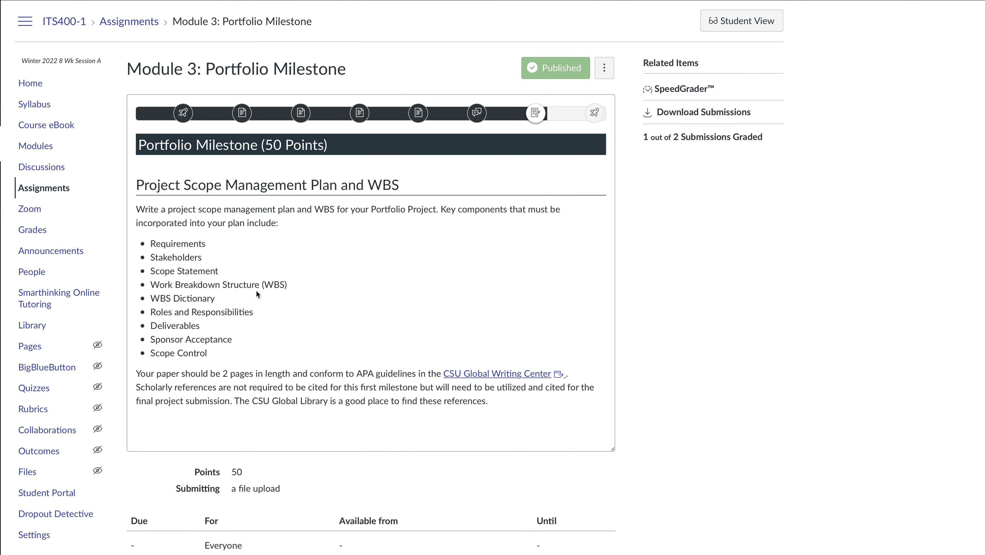
# Step: Copy the assignment instructions and component list, then start Microsoft Word
pyautogui.moveTo(235, 355); pyautogui.dragTo(146, 243)
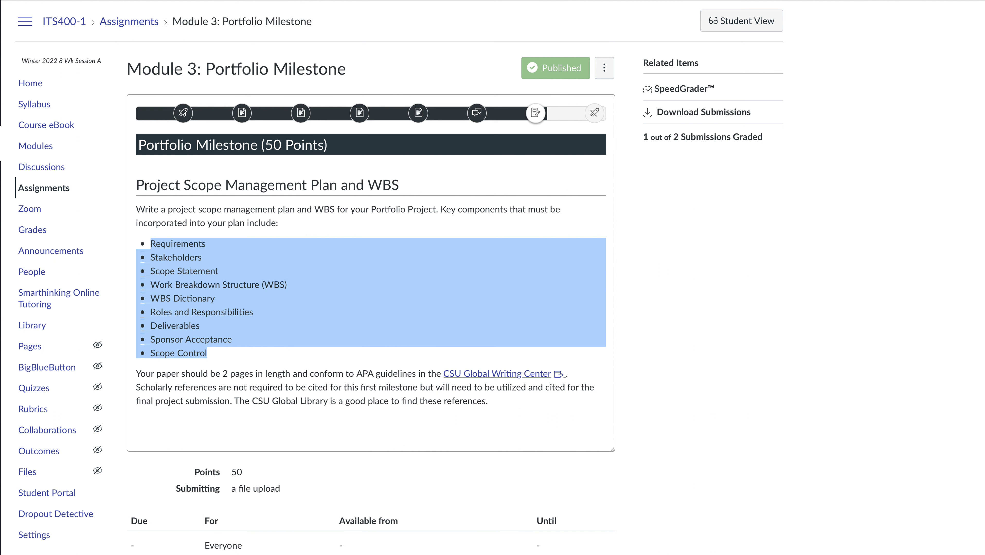
pyautogui.press('super+Tab')
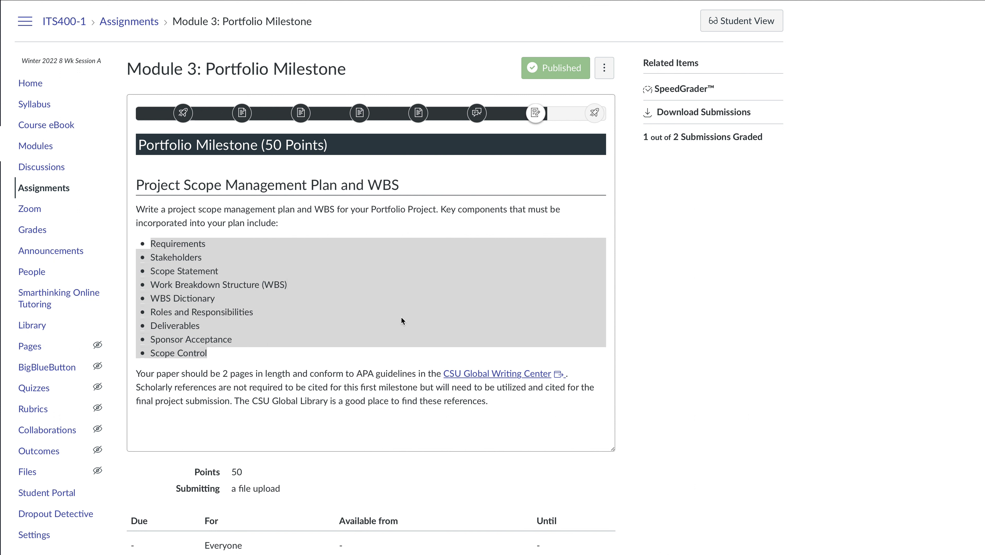
pyautogui.press('super+Tab')
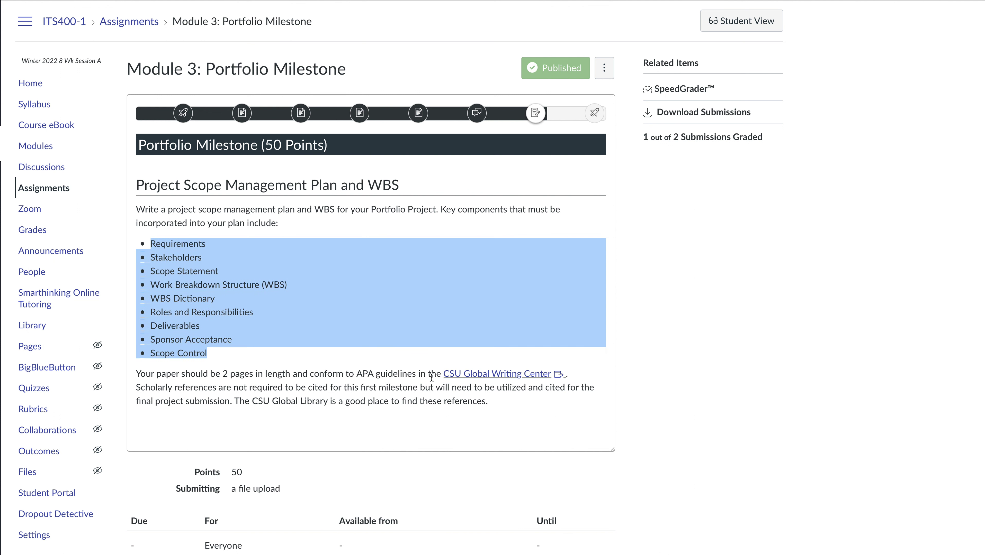
pyautogui.moveTo(426, 374); pyautogui.dragTo(130, 205)
pyautogui.press('super+c')
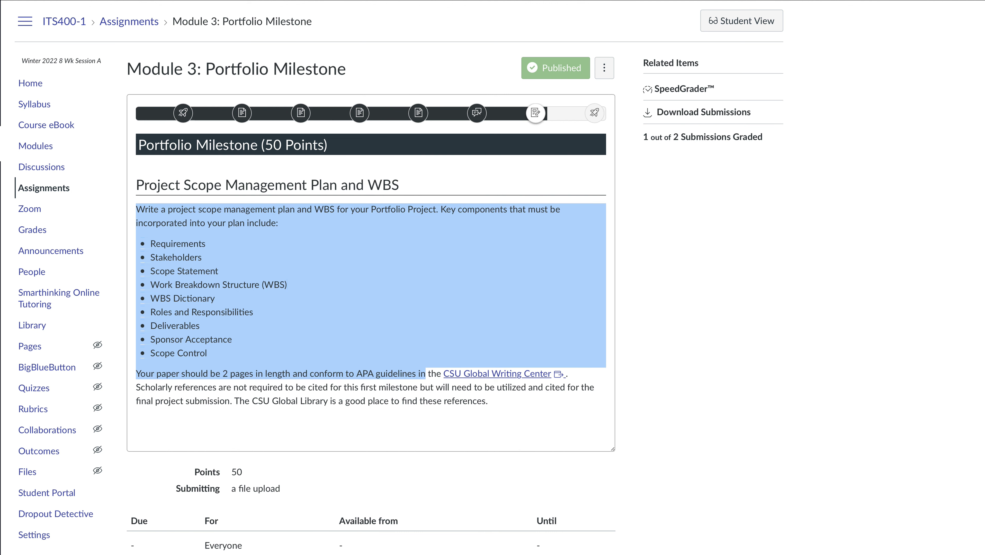
pyautogui.press('super+Tab')
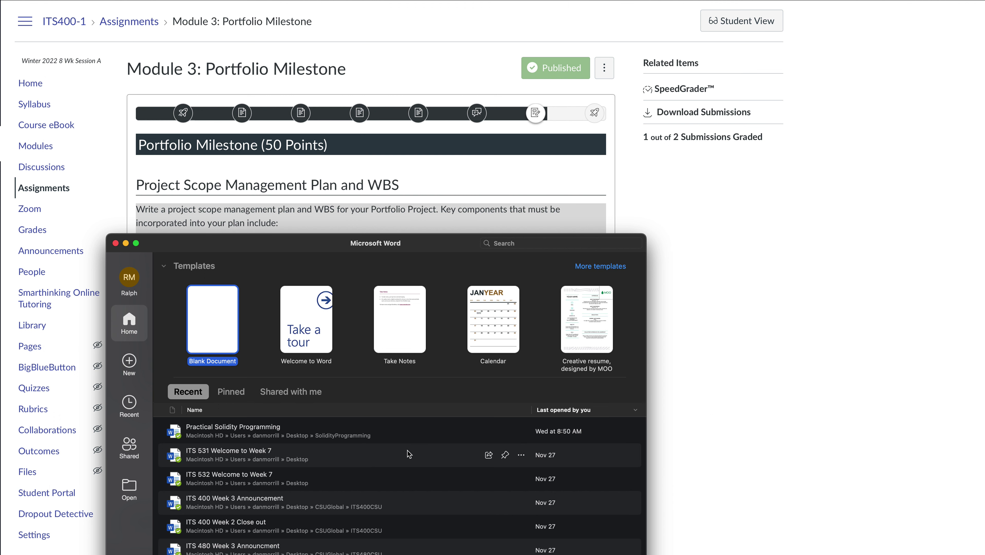
# Step: Create a blank document and paste the requirement list as text only
pyautogui.press('Return')
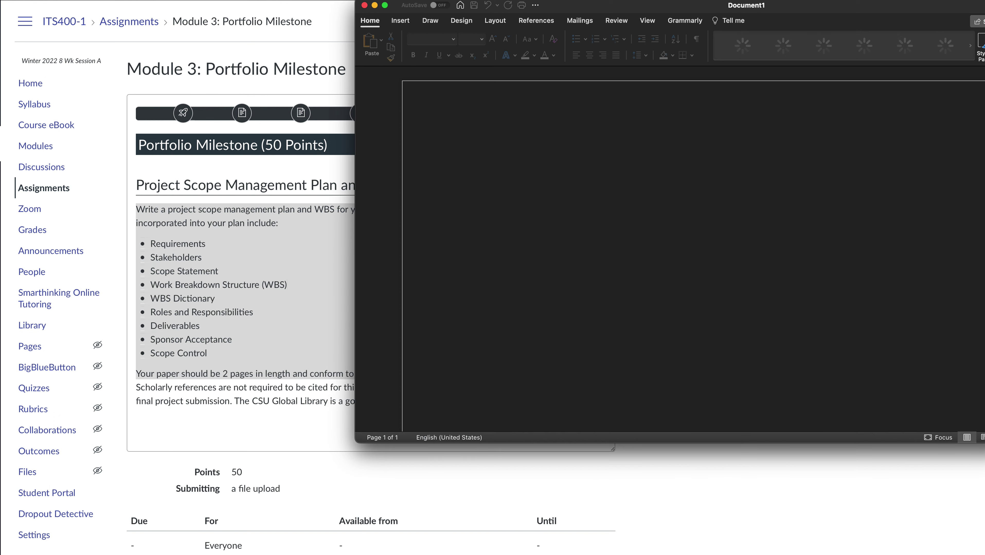
pyautogui.doubleClick(689, 6)
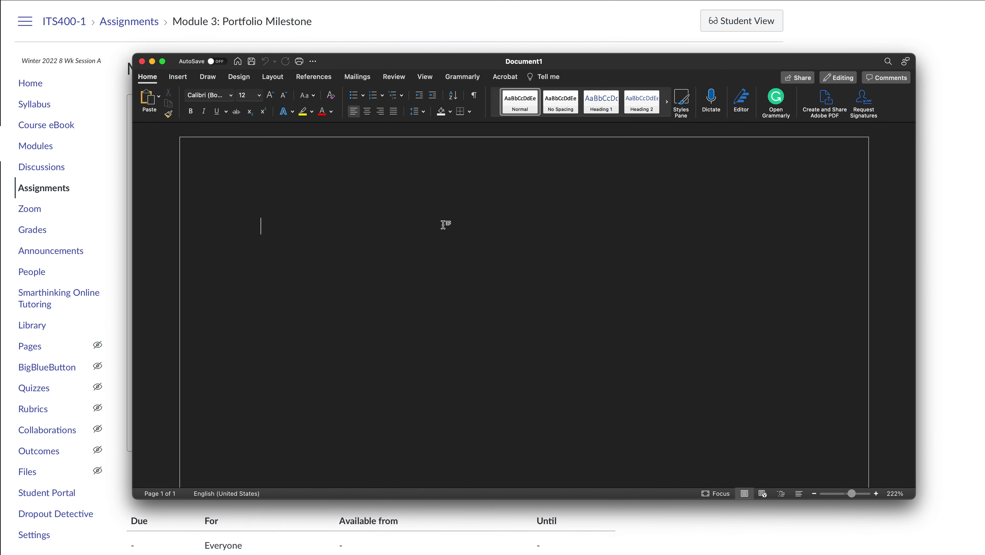
pyautogui.press('super+v')
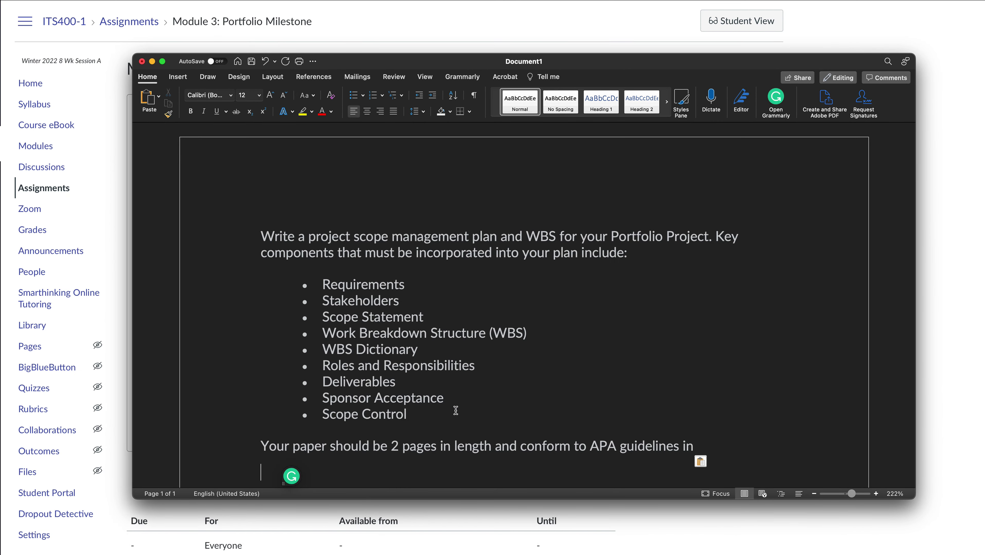
pyautogui.moveTo(446, 418); pyautogui.dragTo(310, 276)
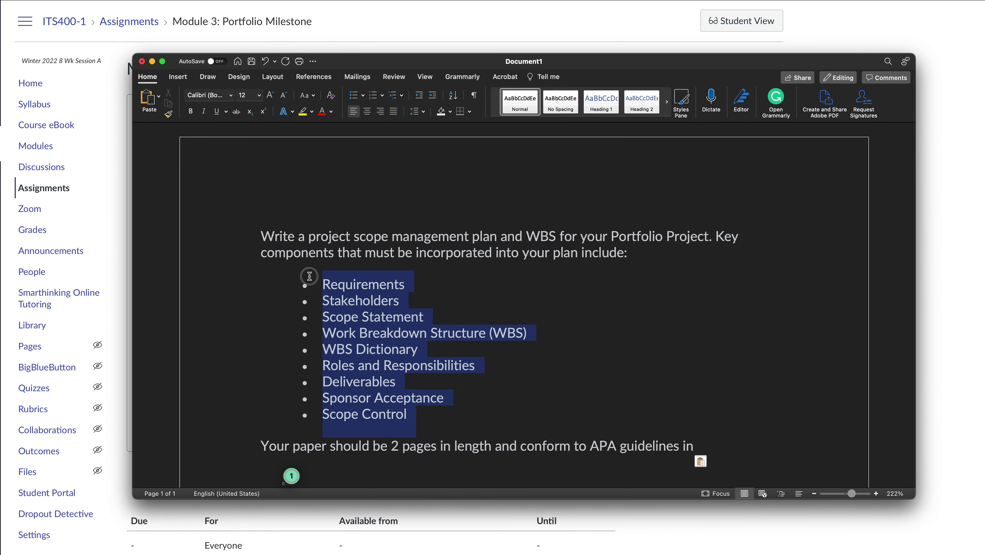
pyautogui.click(701, 461)
pyautogui.click(725, 500)
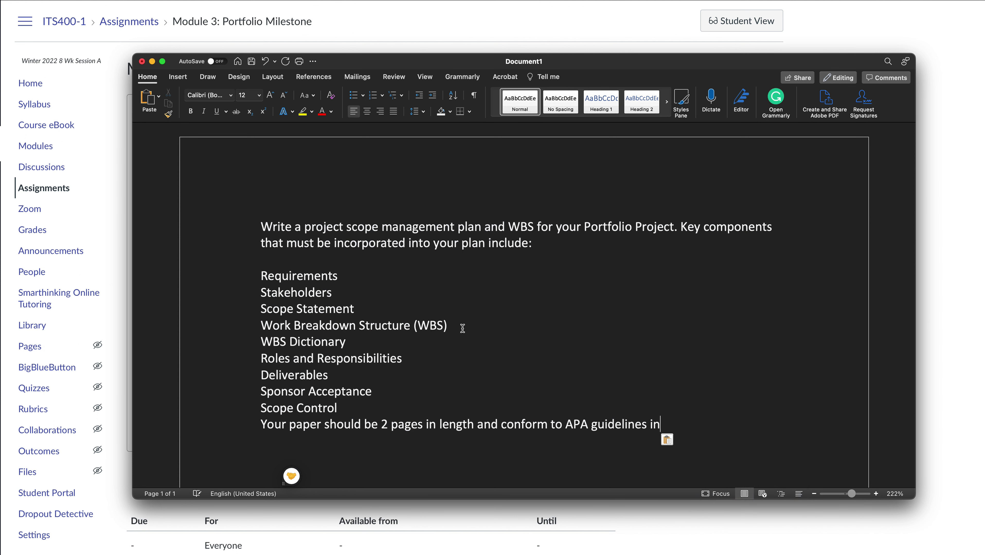
# Step: Add a blank line after Scope Control and select both intro sentences
pyautogui.click(387, 408)
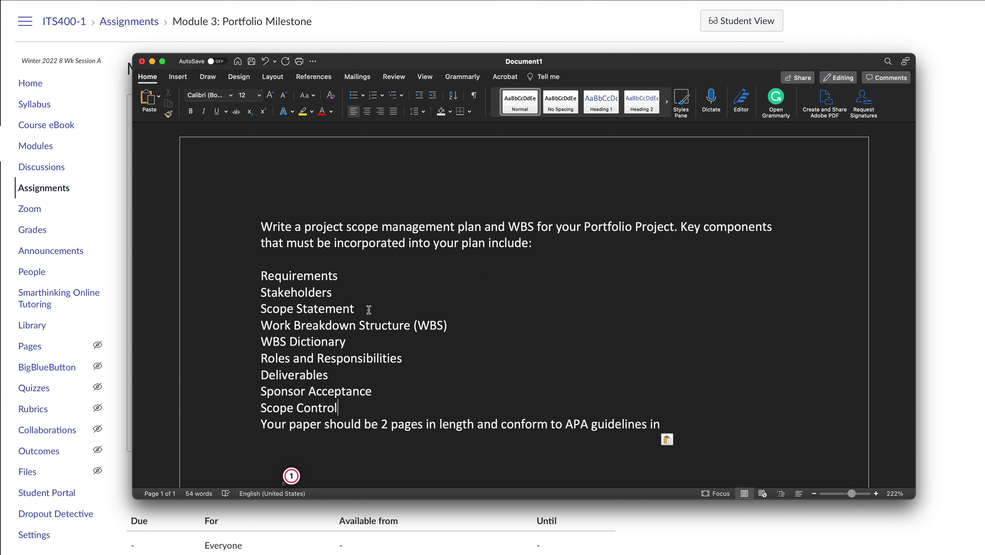
pyautogui.press('Return')
pyautogui.press('Return')
pyautogui.press('Return')
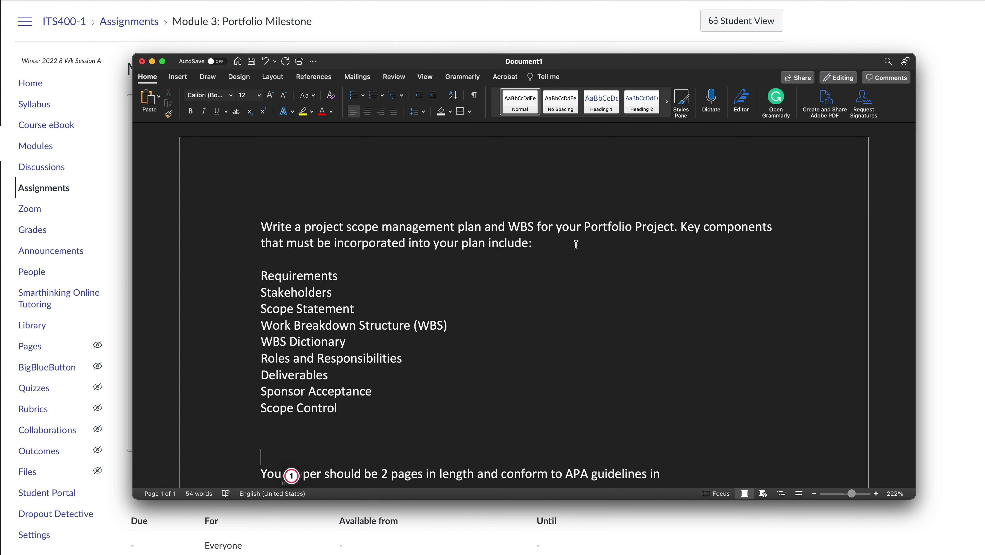
pyautogui.moveTo(581, 245); pyautogui.dragTo(281, 210)
# Step: Replace the intro with 'Intro' and note 'what are my project requirements' after Requirements
pyautogui.write('INf')
pyautogui.press('BackSpace')
pyautogui.press('BackSpace')
pyautogui.press('BackSpace')
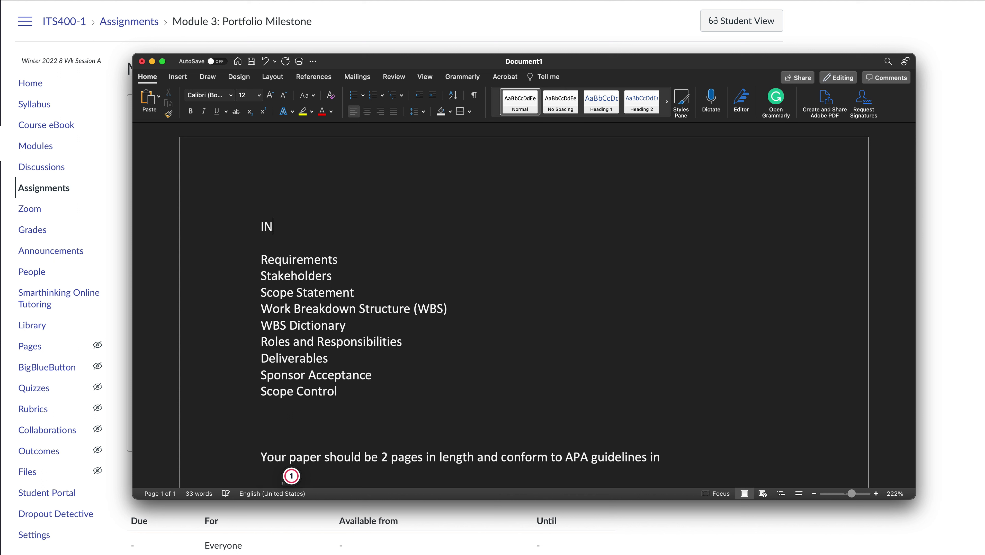
pyautogui.write('Into')
pyautogui.press('BackSpace')
pyautogui.write('ro')
pyautogui.click(382, 260)
pyautogui.write('what are my pro')
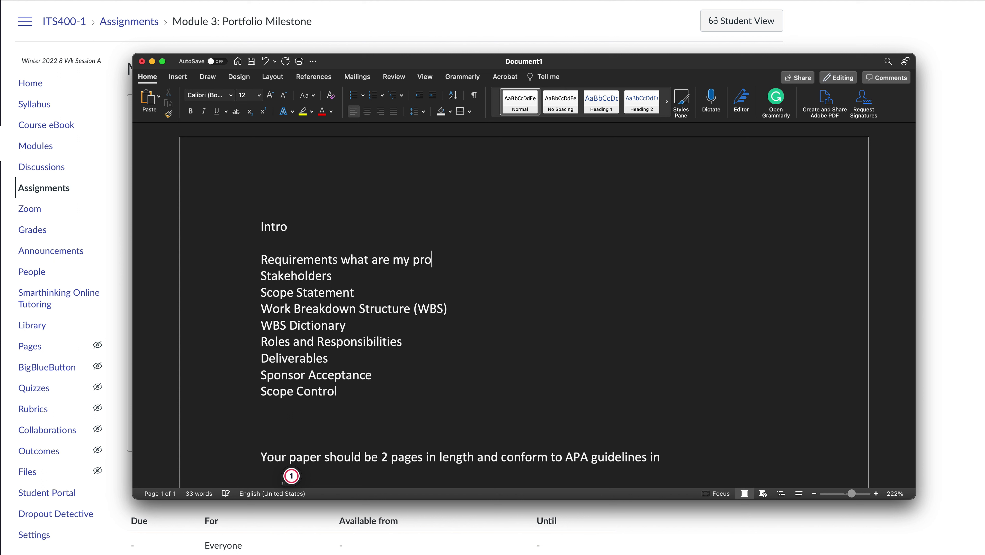
pyautogui.write('ject requirements')
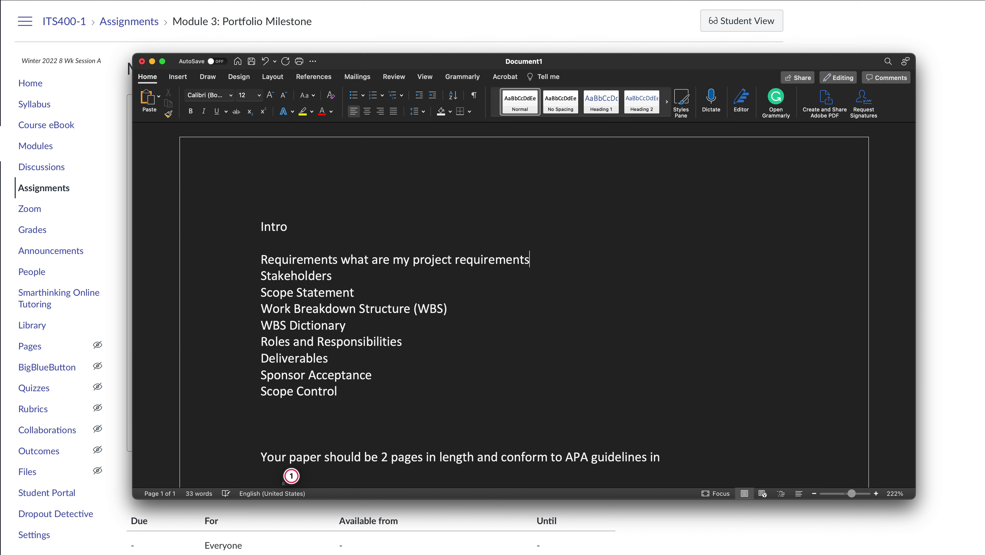
pyautogui.press('Return')
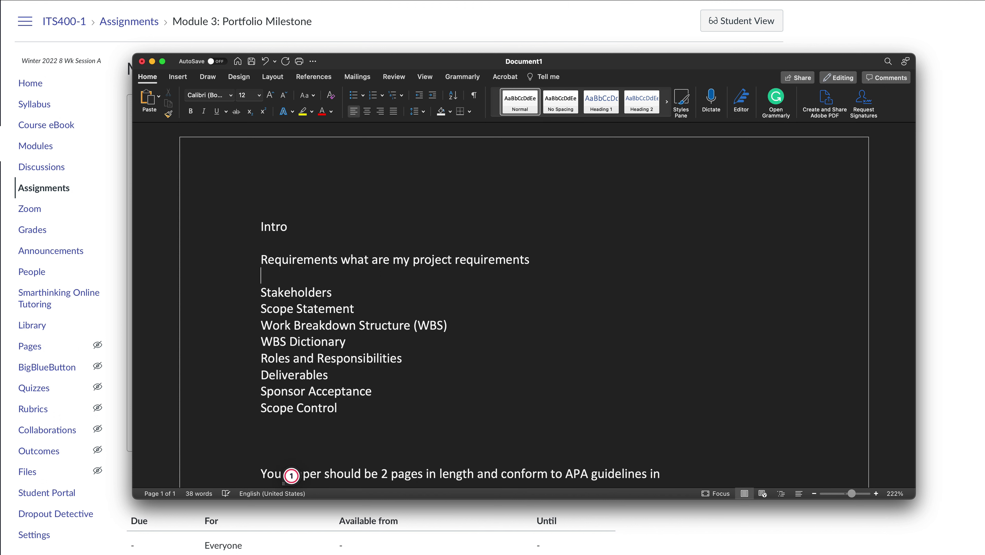
# Step: Add 'senior managers, C-Suite CXO' after Stakeholders
pyautogui.click(352, 292)
pyautogui.press('Return')
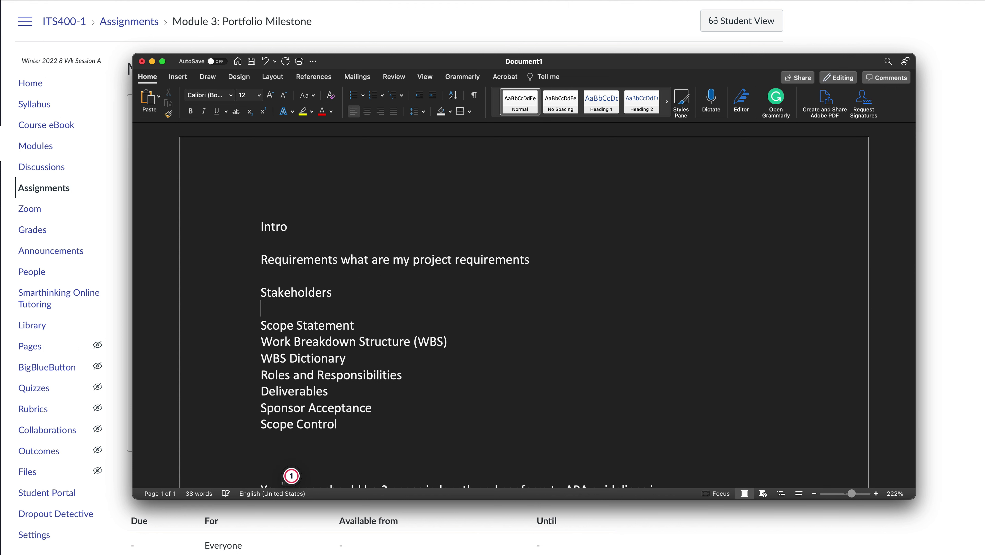
pyautogui.click(364, 290)
pyautogui.write('senior managers, ')
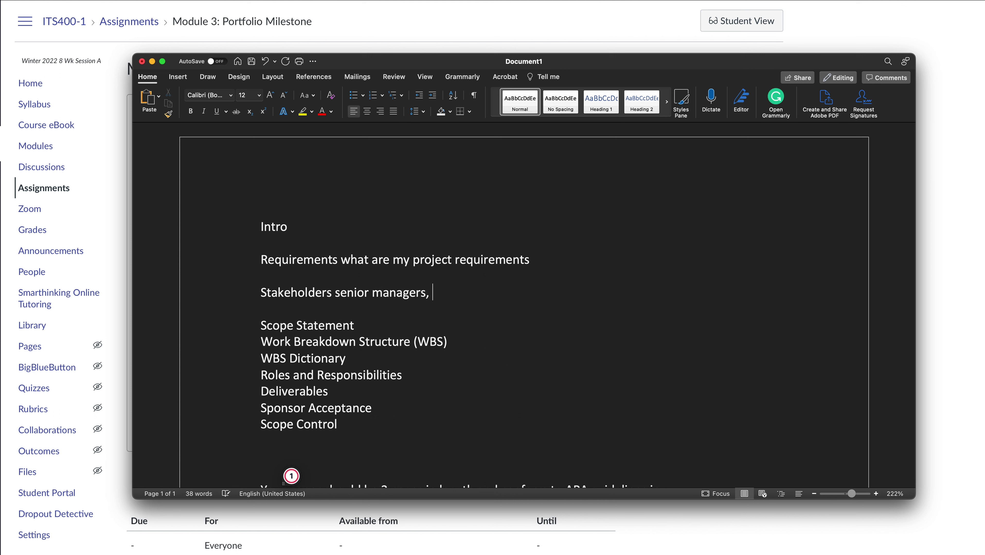
pyautogui.write('C-Suite CXO')
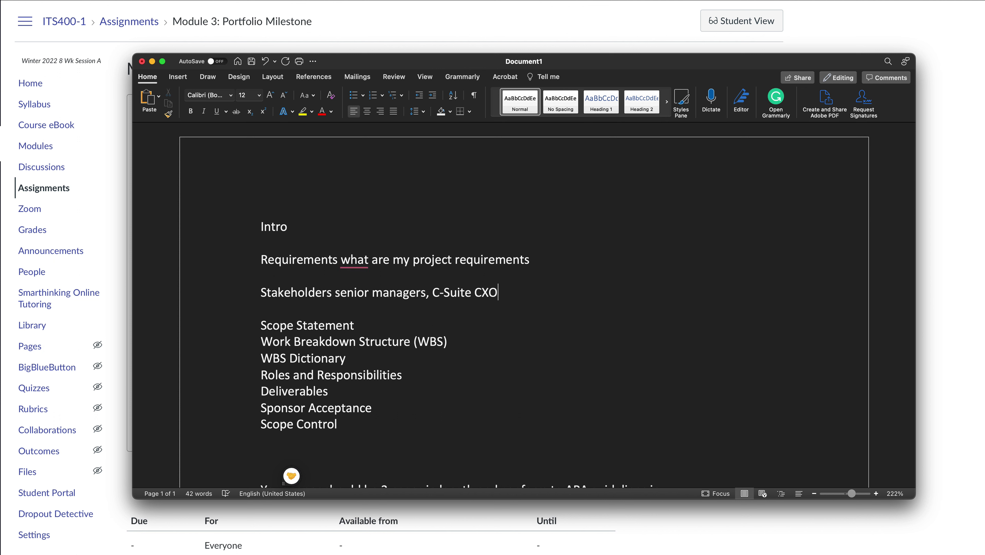
# Step: Insert blank lines after Scope Statement, Work Breakdown Structure (WBS) and WBS Dictionary
pyautogui.click(388, 325)
pyautogui.press('Return')
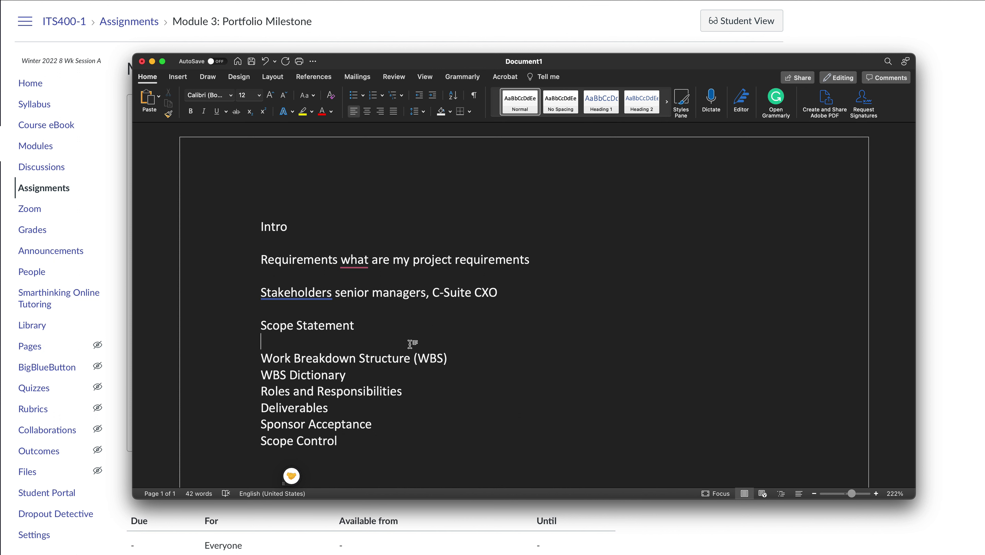
pyautogui.click(465, 359)
pyautogui.press('Return')
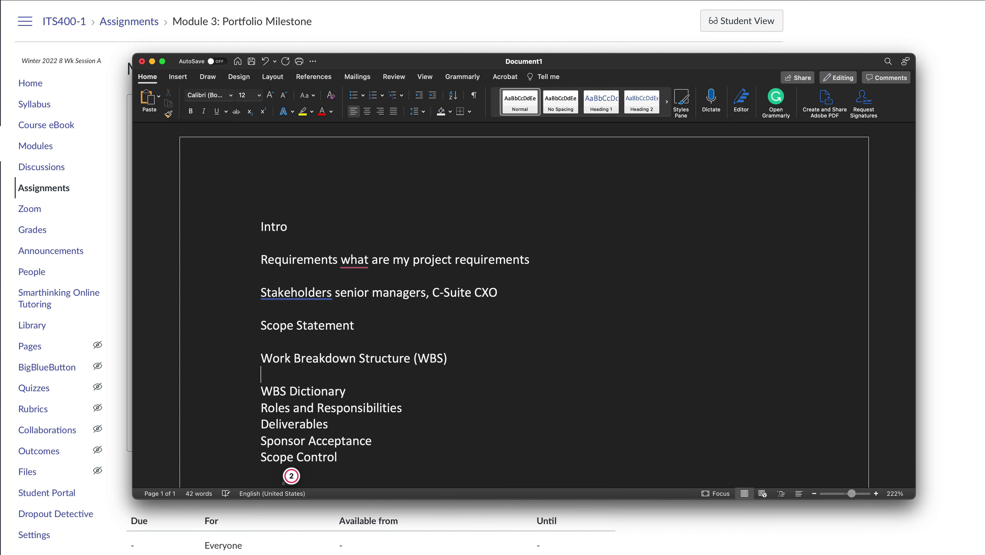
pyautogui.click(404, 396)
pyautogui.press('Return')
# Step: Insert blank lines after Sponsor Acceptance and Deliverables
pyautogui.scroll(-5, 404, 395)
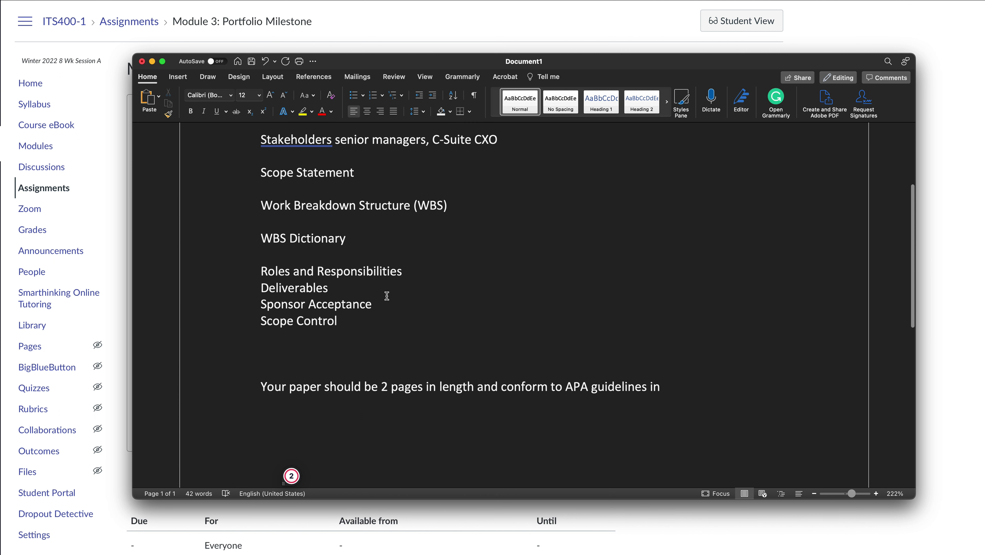
pyautogui.click(410, 297)
pyautogui.press('Return')
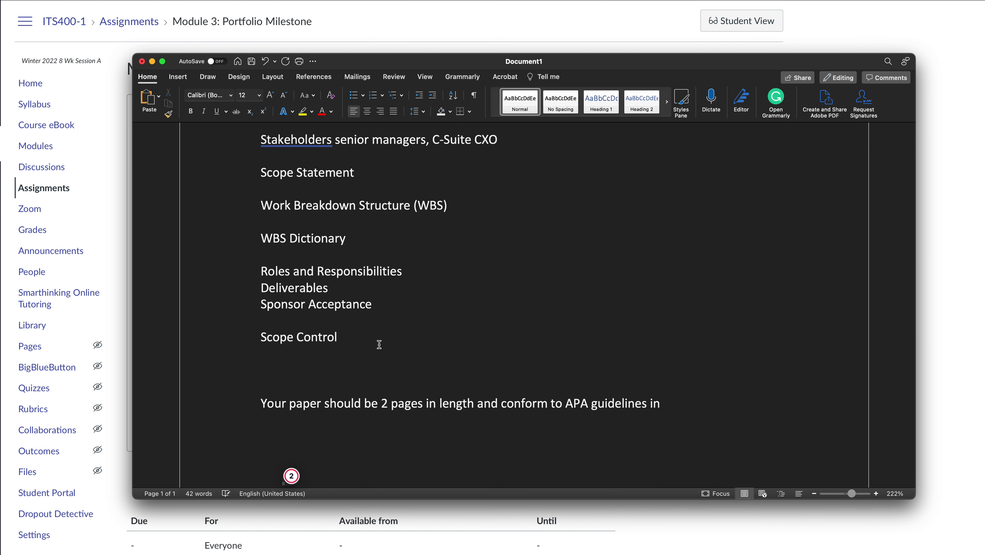
pyautogui.click(382, 335)
pyautogui.click(396, 304)
pyautogui.click(366, 290)
pyautogui.press('Return')
pyautogui.press('Return')
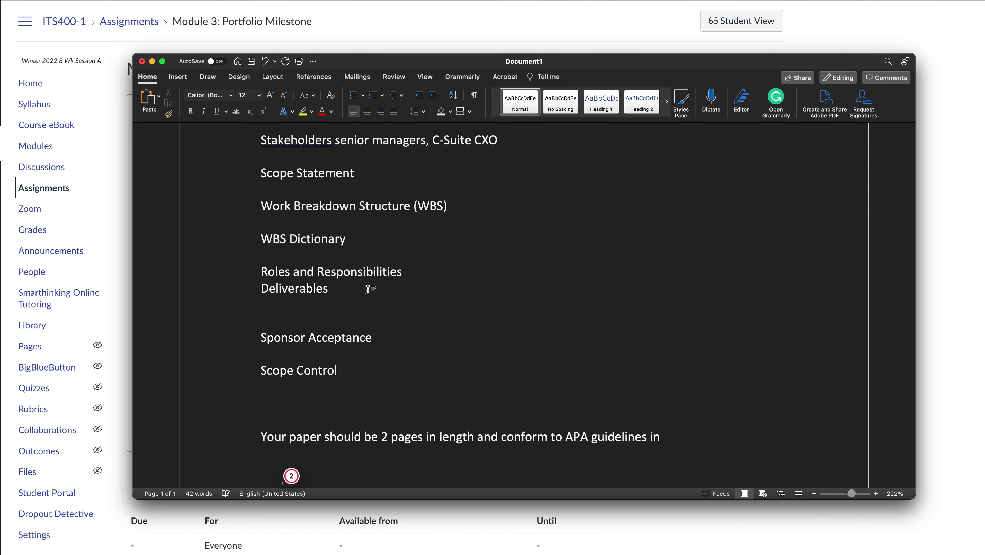
# Step: Under Roles and Responsibilities, add 'Title that the CEO will do XYZ, the Director of IT will do ABC'
pyautogui.press('Return')
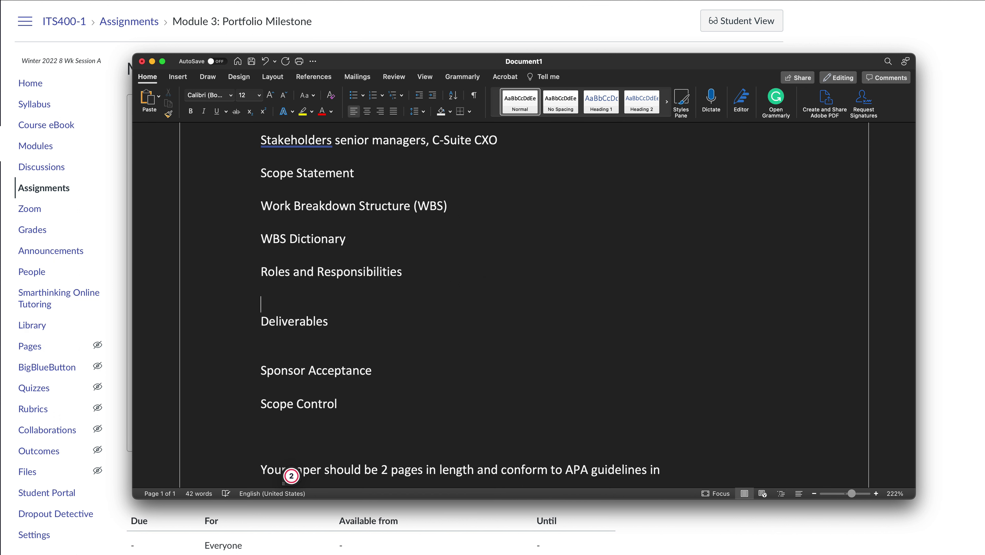
pyautogui.press('Return')
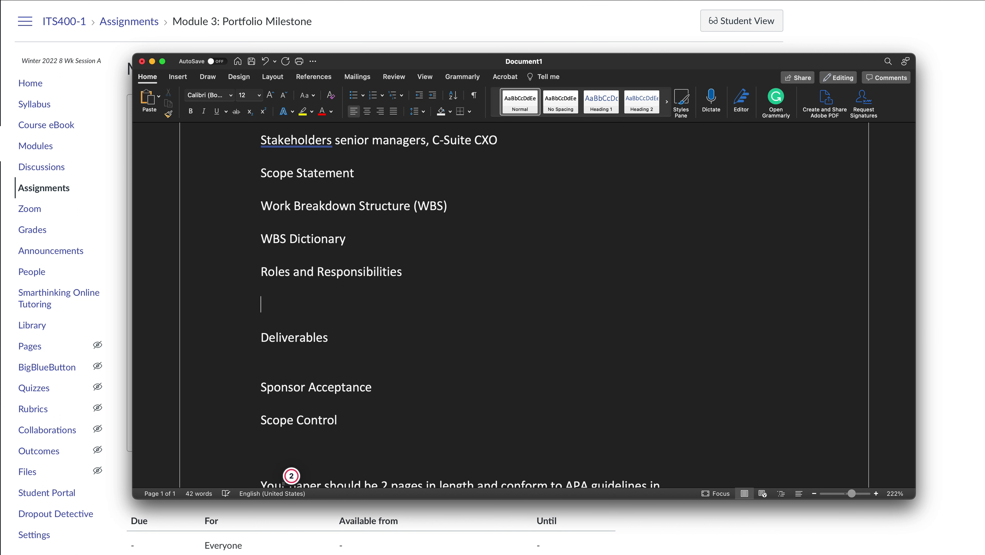
pyautogui.write('Title that the ')
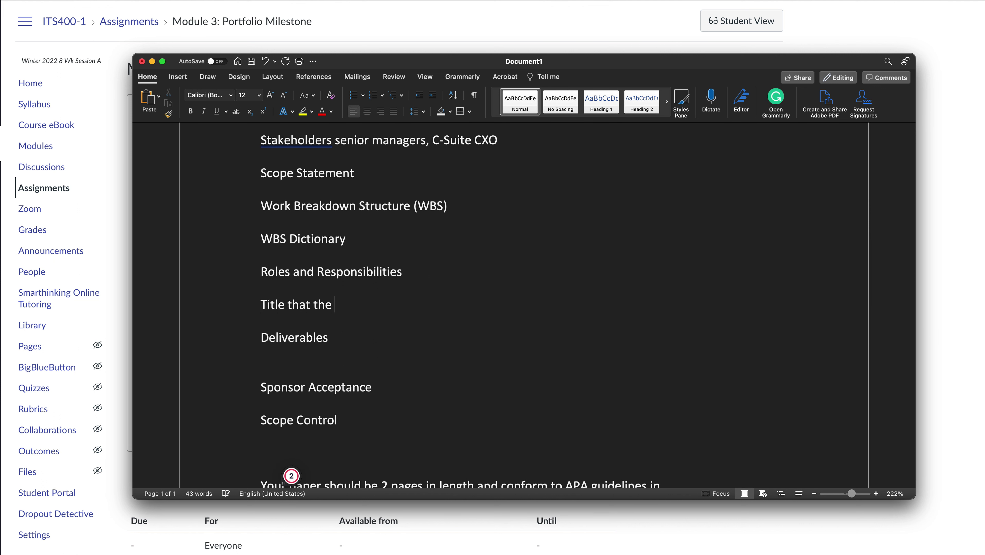
pyautogui.write('CEO will do XYZ, the Di')
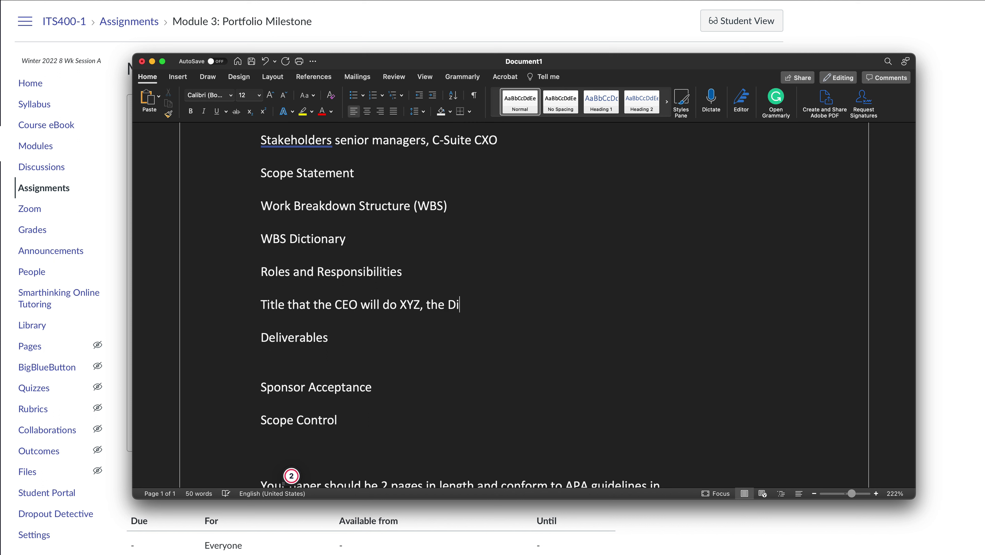
pyautogui.write('rector of IT wil')
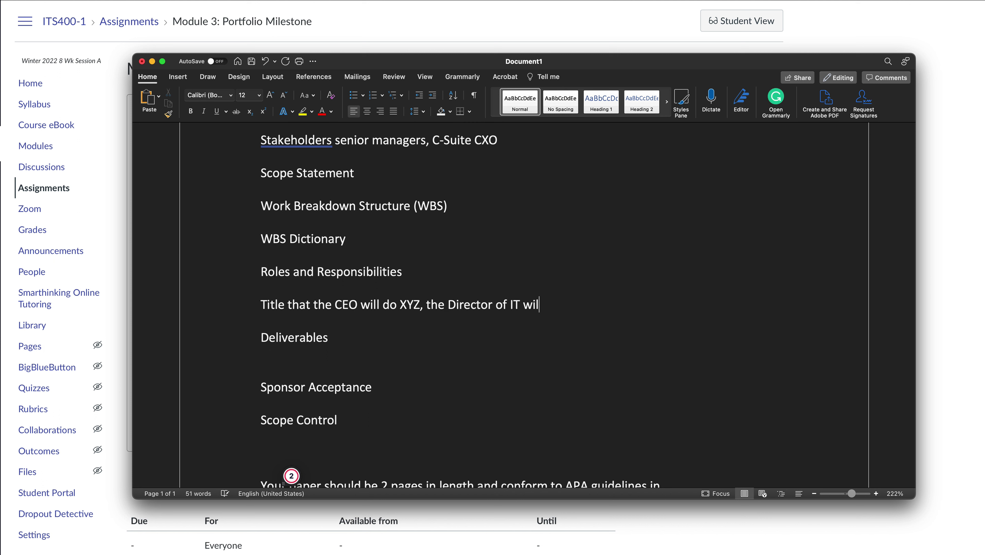
pyautogui.write('l do ABC')
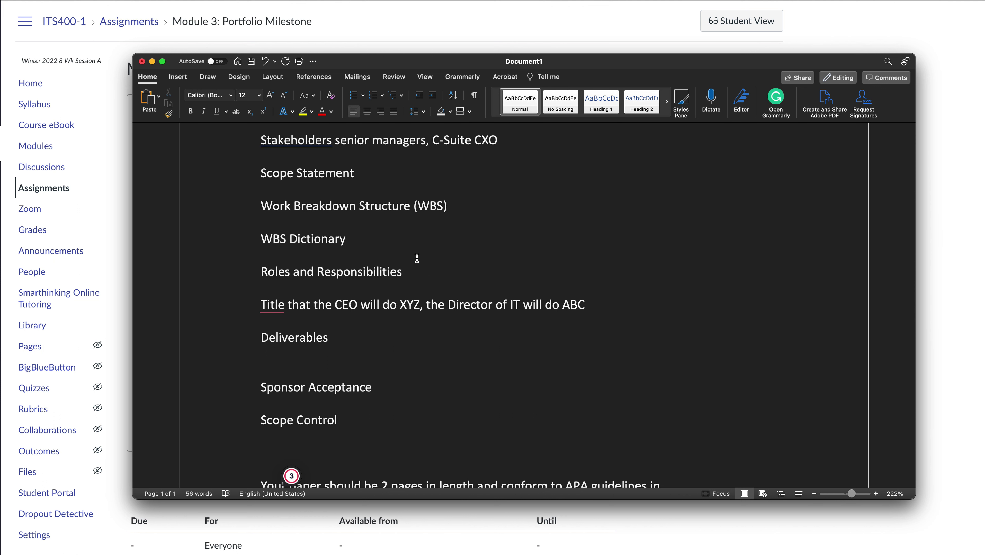
# Step: Review the outline and bring the Canvas assignment page back to the front
pyautogui.scroll(5, 340, 187)
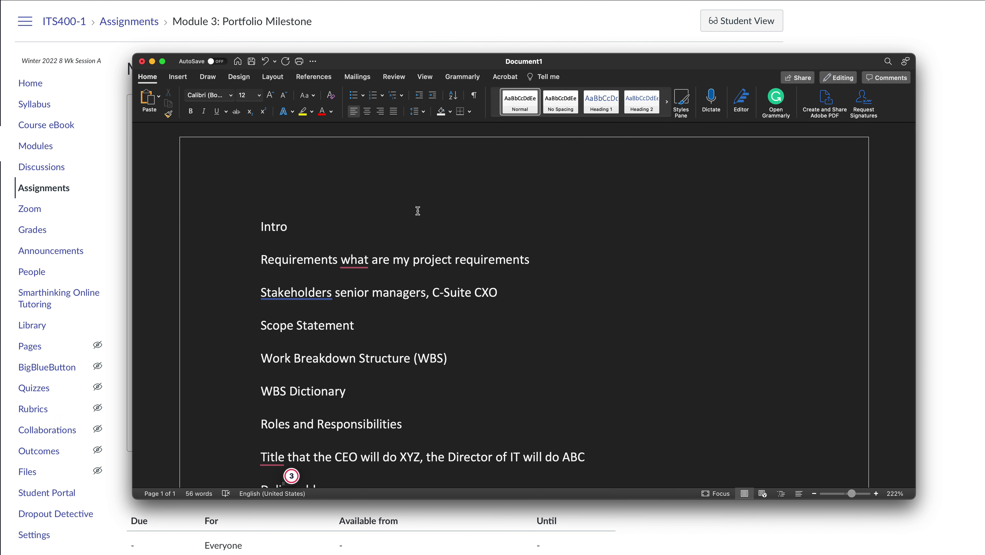
pyautogui.scroll(-10, 418, 214)
pyautogui.scroll(2, 417, 214)
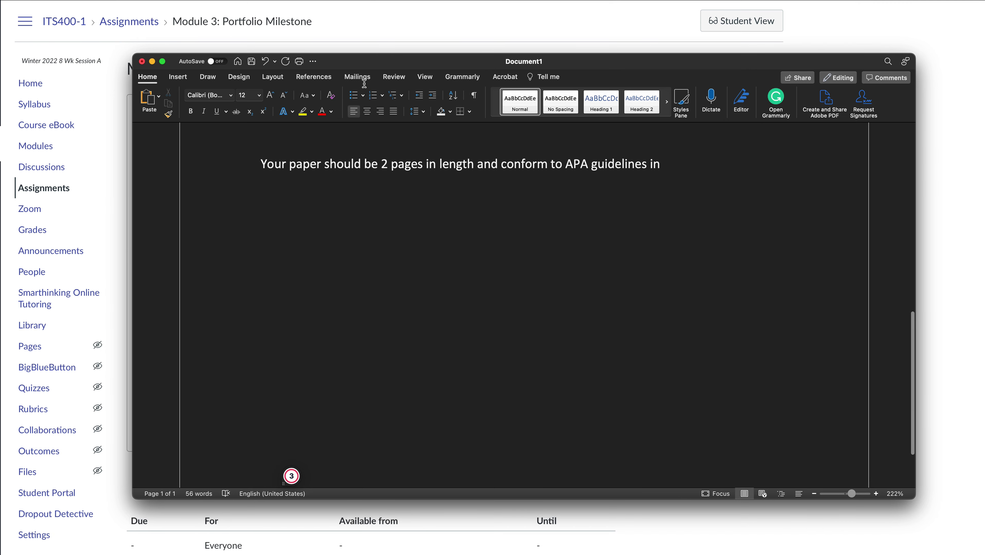
pyautogui.click(395, 39)
# Step: Highlight the note that references aren't required yet and skim the assignment description
pyautogui.moveTo(234, 387); pyautogui.dragTo(393, 390)
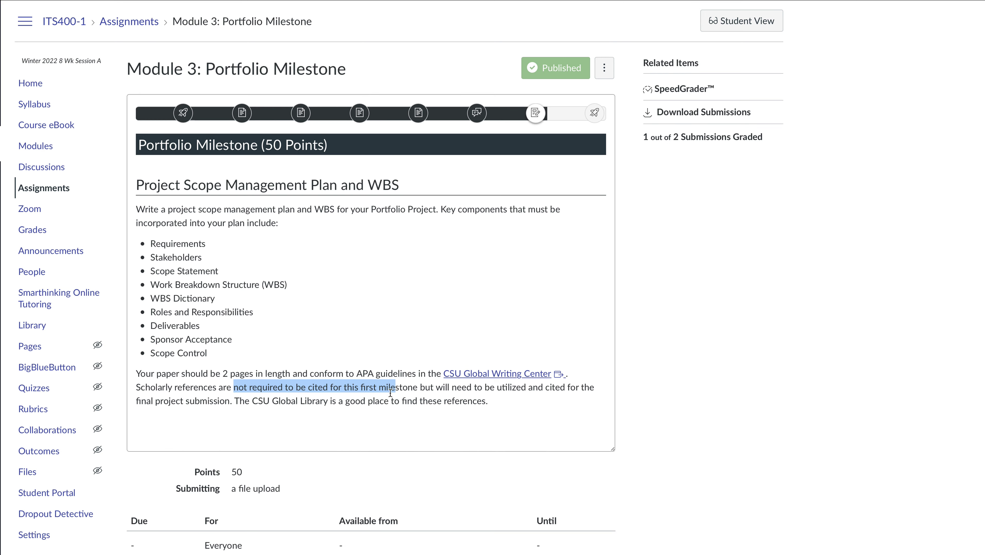
pyautogui.click(237, 403)
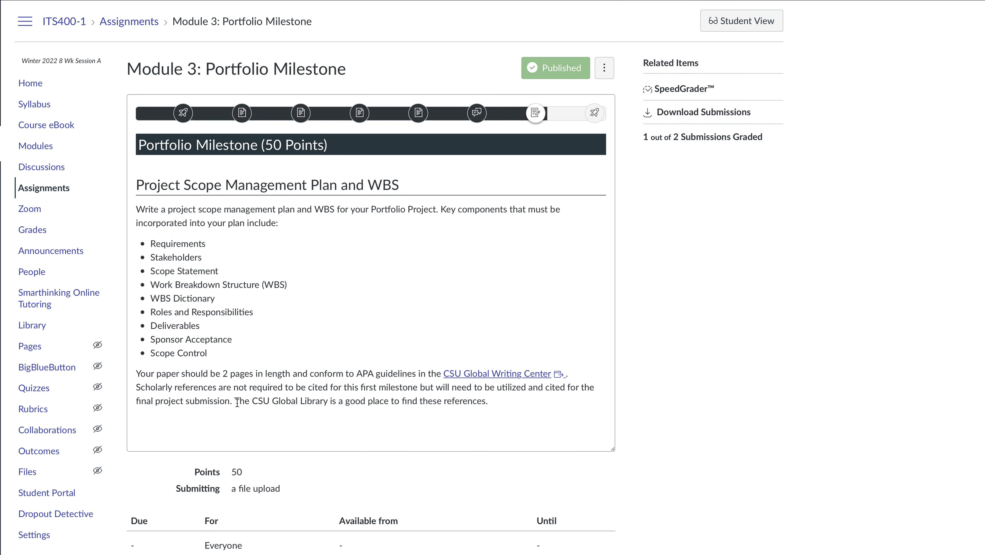
pyautogui.scroll(-10, 238, 402)
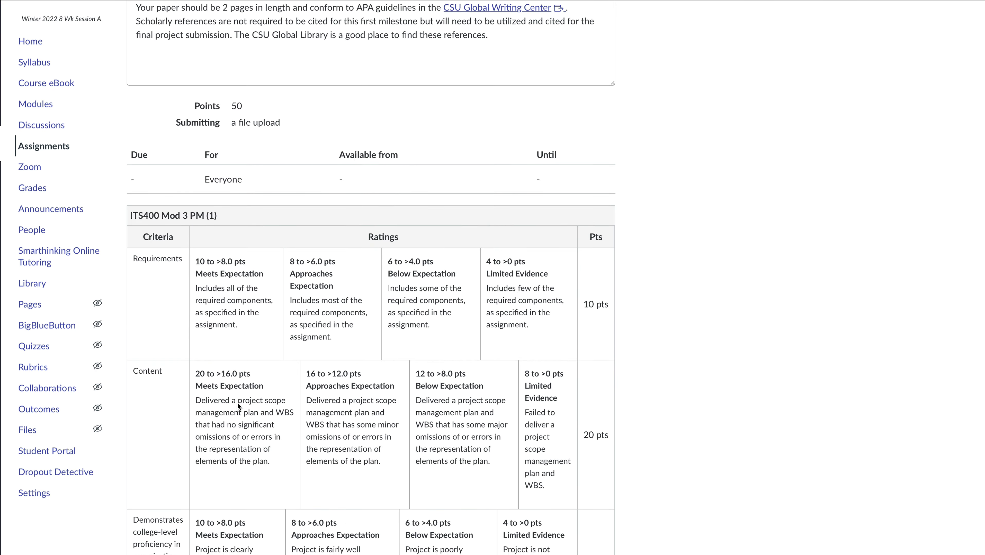
pyautogui.scroll(-1, 237, 404)
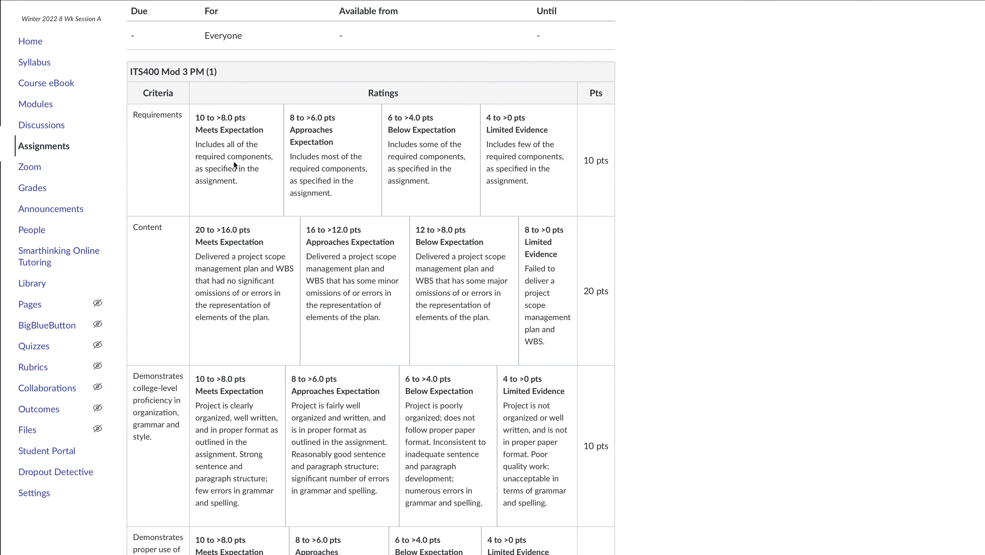
pyautogui.scroll(10, 233, 172)
pyautogui.scroll(-1, 233, 172)
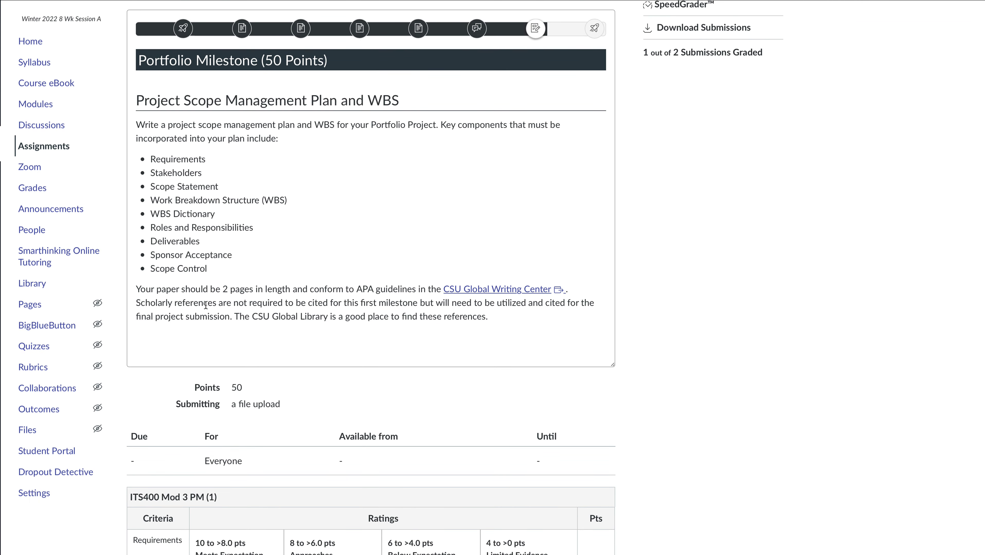
pyautogui.moveTo(220, 273); pyautogui.dragTo(134, 152)
pyautogui.scroll(-8, 308, 261)
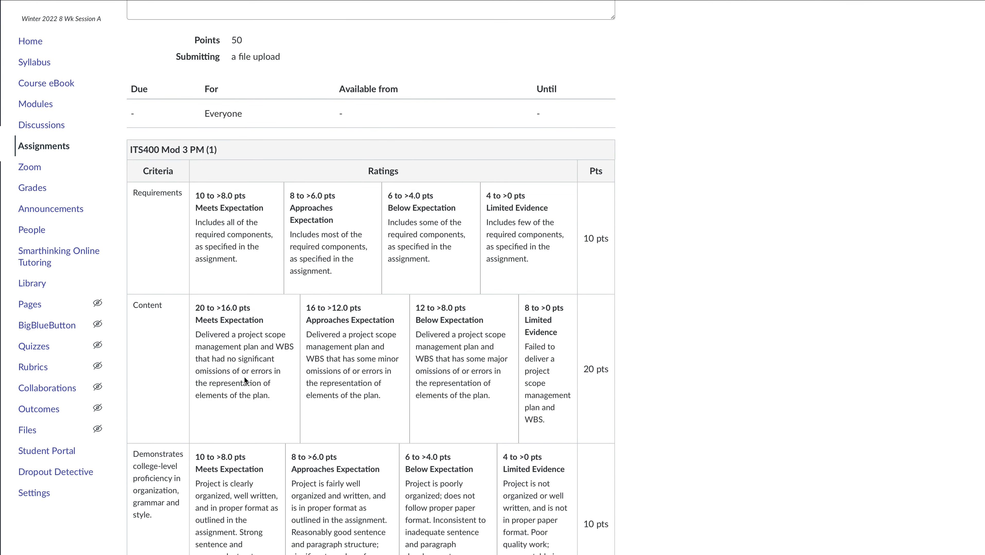
pyautogui.scroll(1, 247, 358)
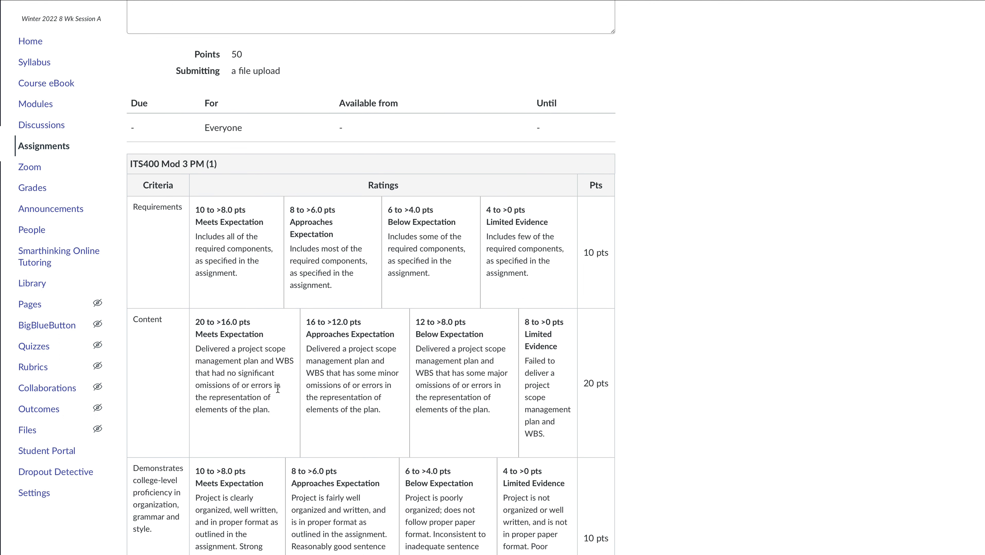
# Step: Review the rubric's content criterion and reselect the required components list
pyautogui.moveTo(274, 397); pyautogui.dragTo(196, 348)
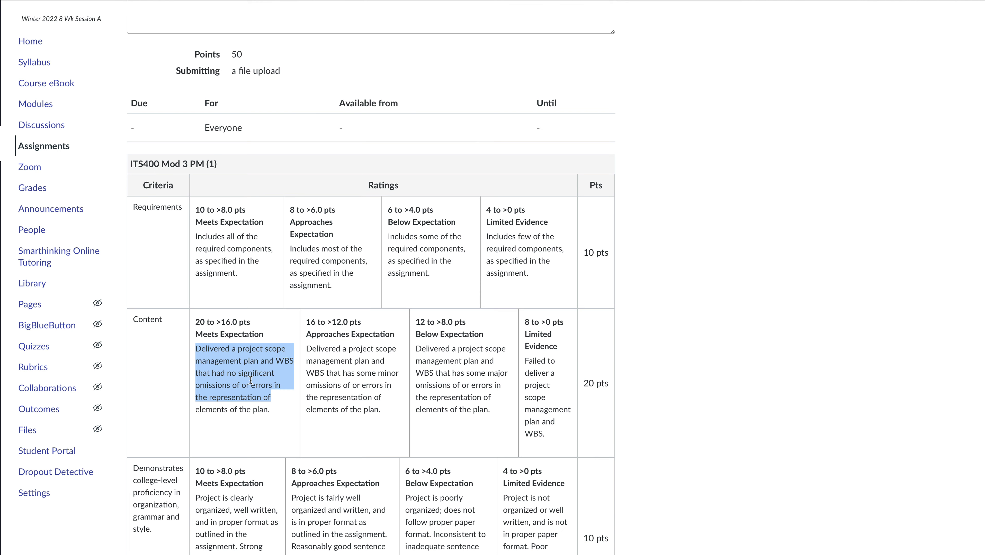
pyautogui.scroll(10, 248, 381)
pyautogui.scroll(-1, 251, 377)
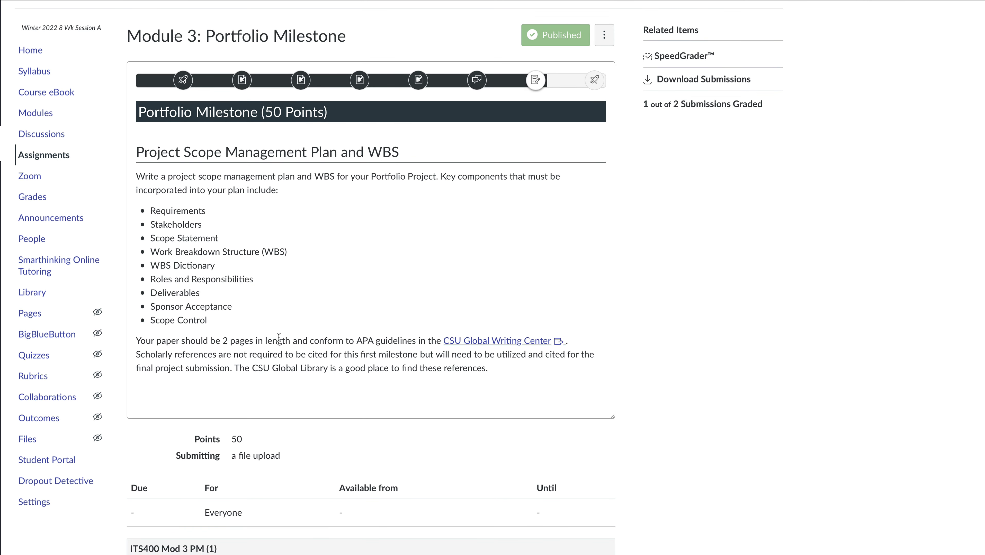
pyautogui.moveTo(284, 249); pyautogui.dragTo(142, 237)
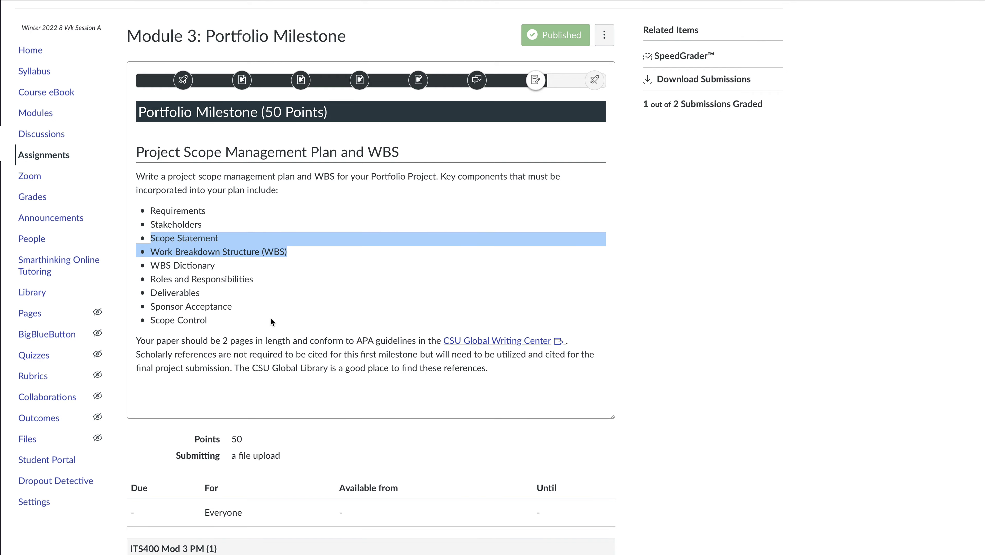
pyautogui.scroll(-14, 270, 318)
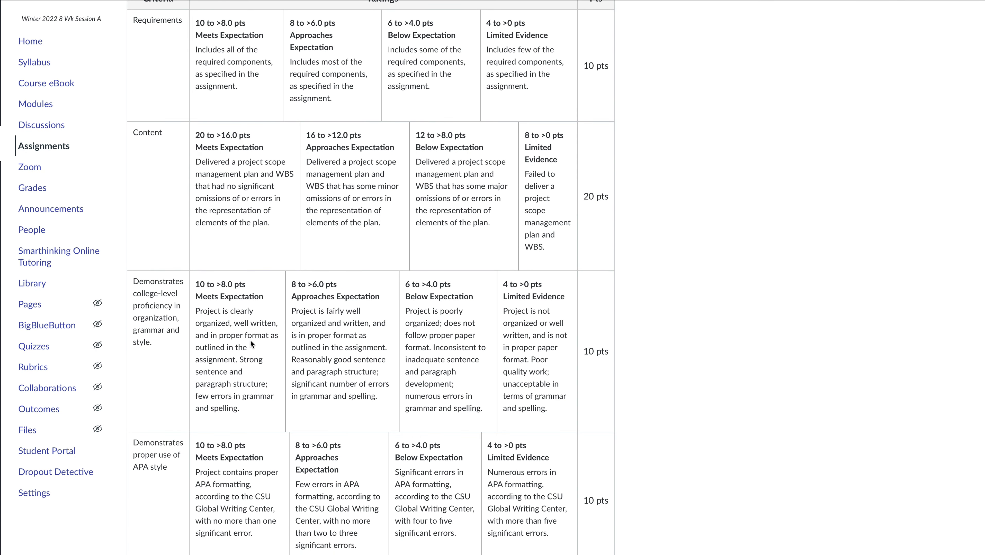
pyautogui.scroll(15, 245, 335)
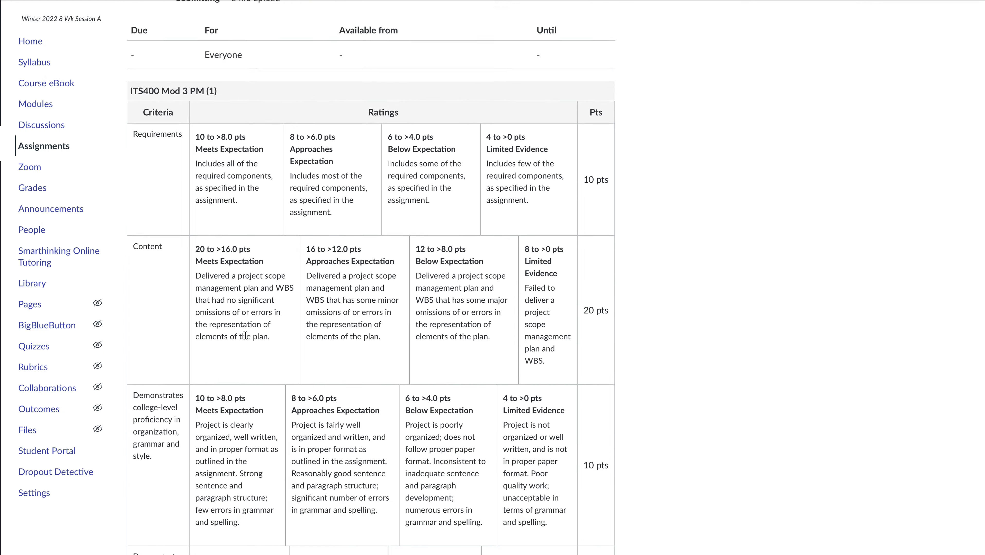
pyautogui.click(237, 323)
pyautogui.moveTo(242, 323); pyautogui.dragTo(139, 209)
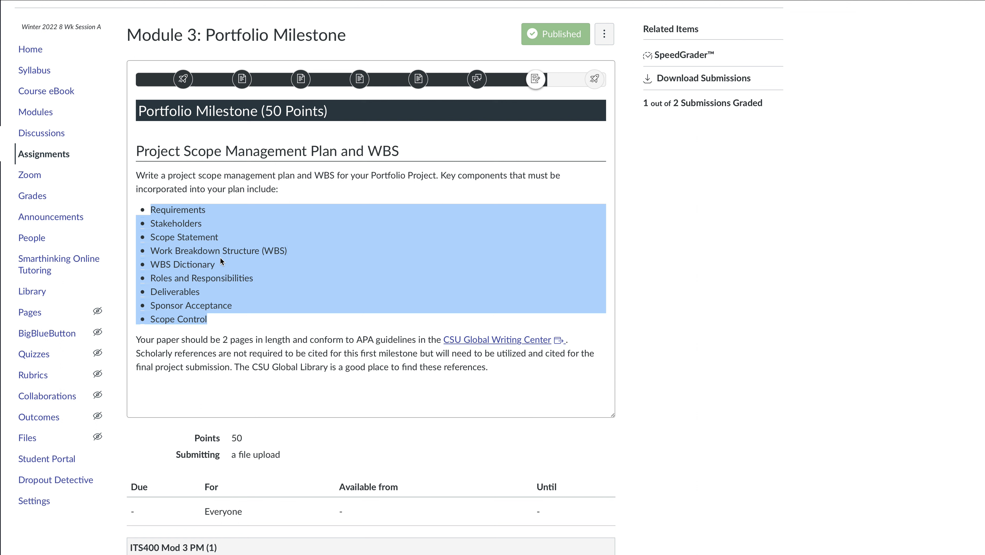
pyautogui.moveTo(238, 323); pyautogui.dragTo(148, 210)
pyautogui.scroll(-2, 251, 278)
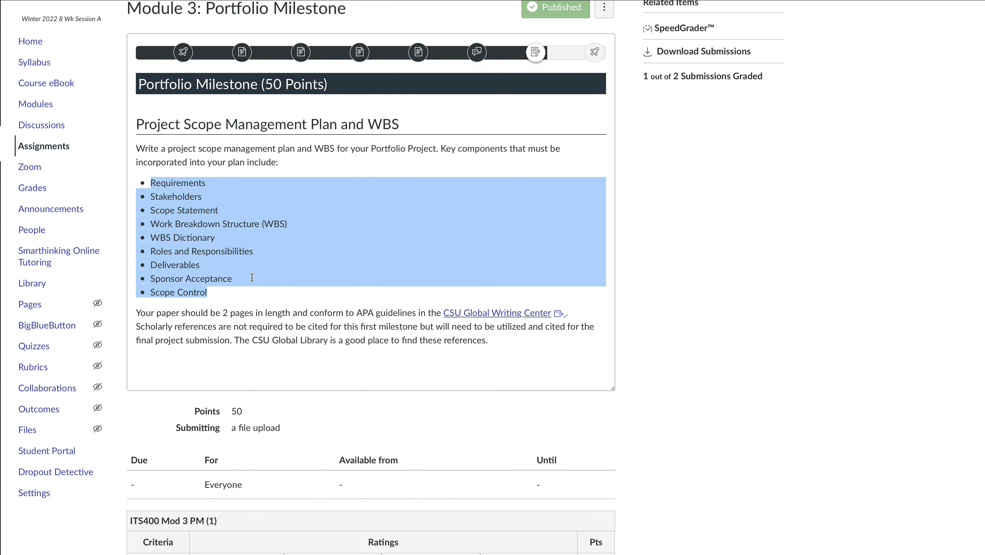
pyautogui.scroll(-15, 251, 277)
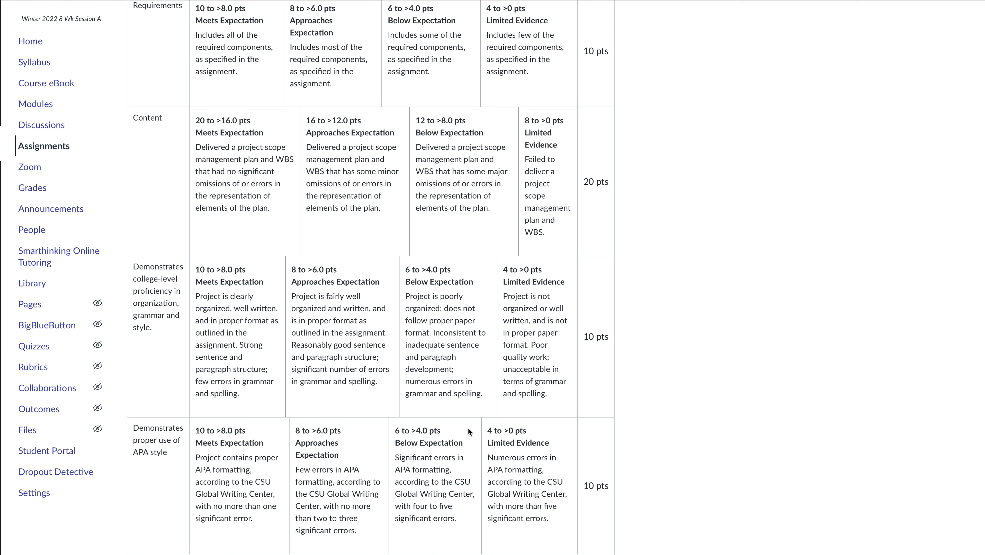
# Step: Return to Canvas Modules and scroll down to Module 4: Creating the Project Schedule
pyautogui.scroll(-1, 447, 413)
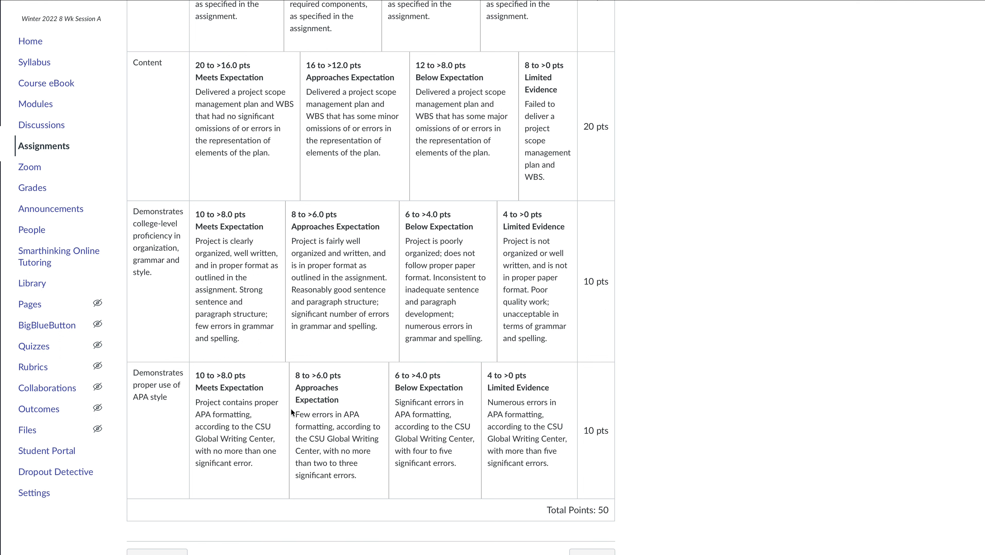
pyautogui.press('super+Tab')
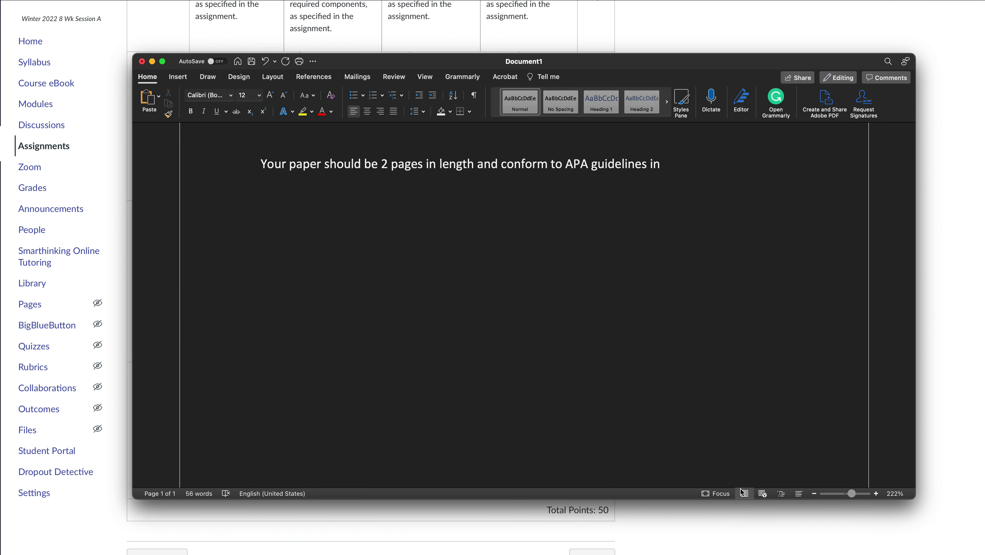
pyautogui.scroll(8, 433, 305)
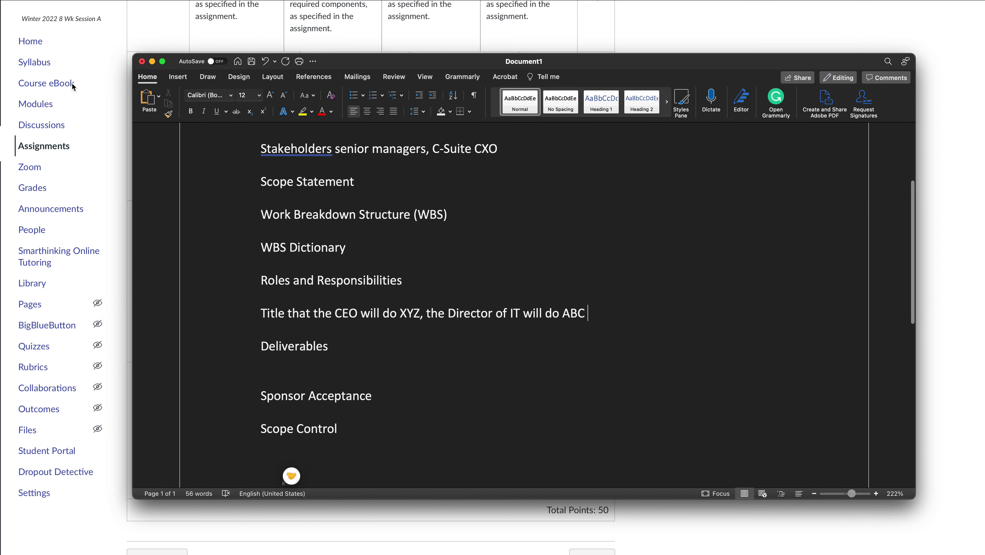
pyautogui.click(103, 106)
pyautogui.scroll(20, 250, 169)
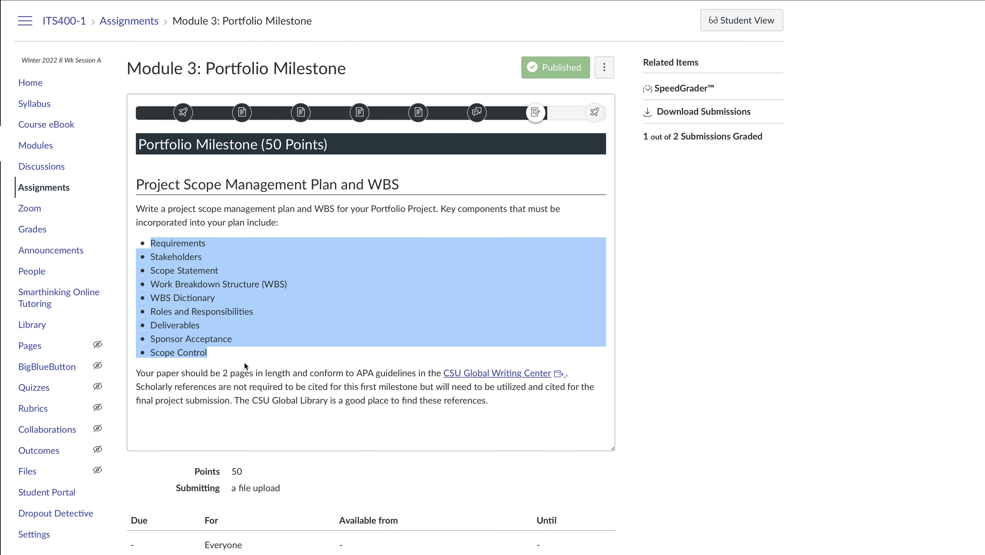
pyautogui.click(245, 365)
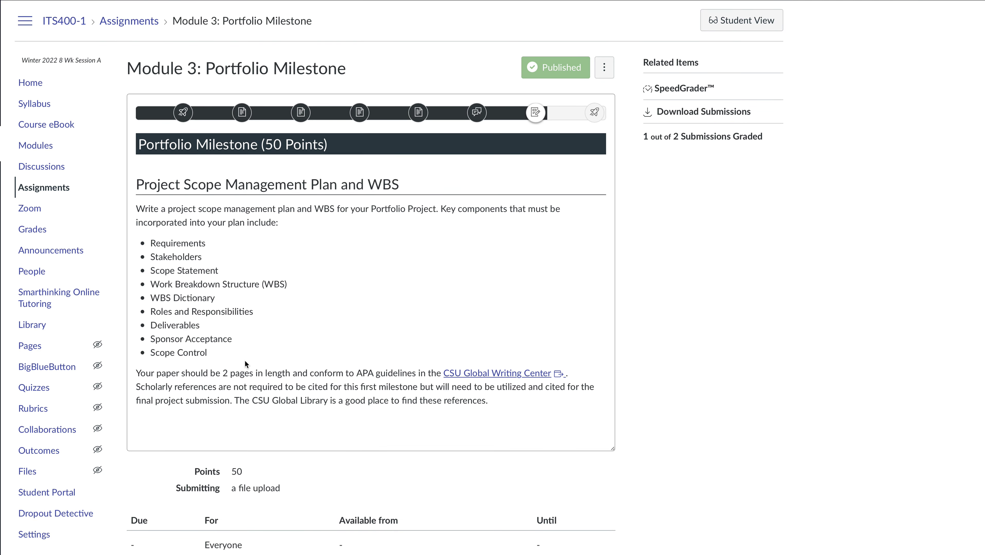
pyautogui.click(46, 147)
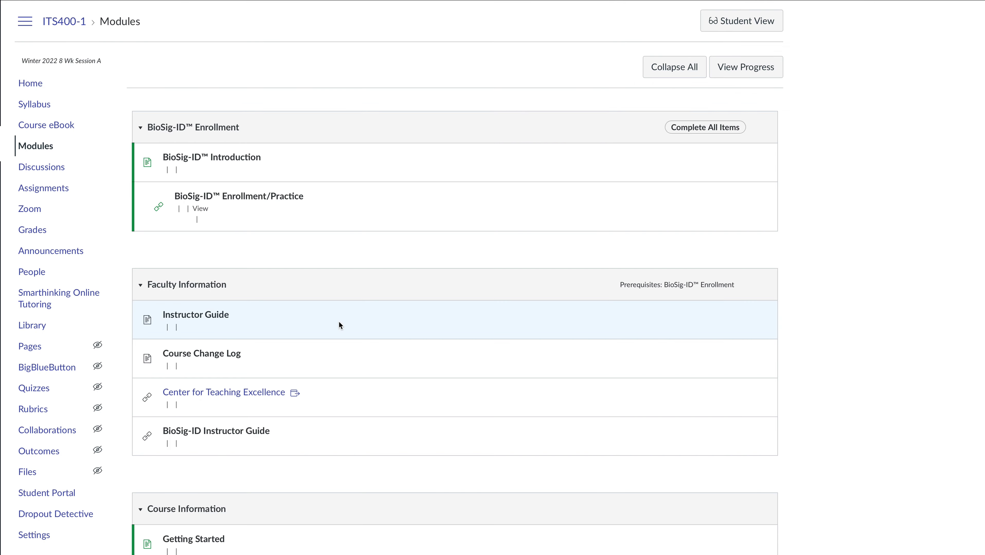
pyautogui.scroll(-15, 338, 321)
pyautogui.scroll(-20, 339, 325)
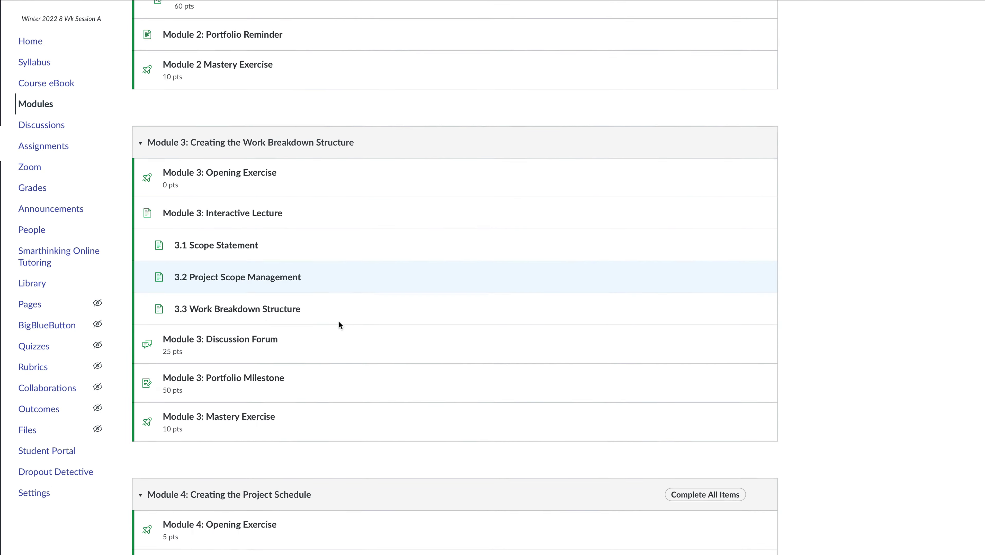
pyautogui.scroll(-3, 340, 326)
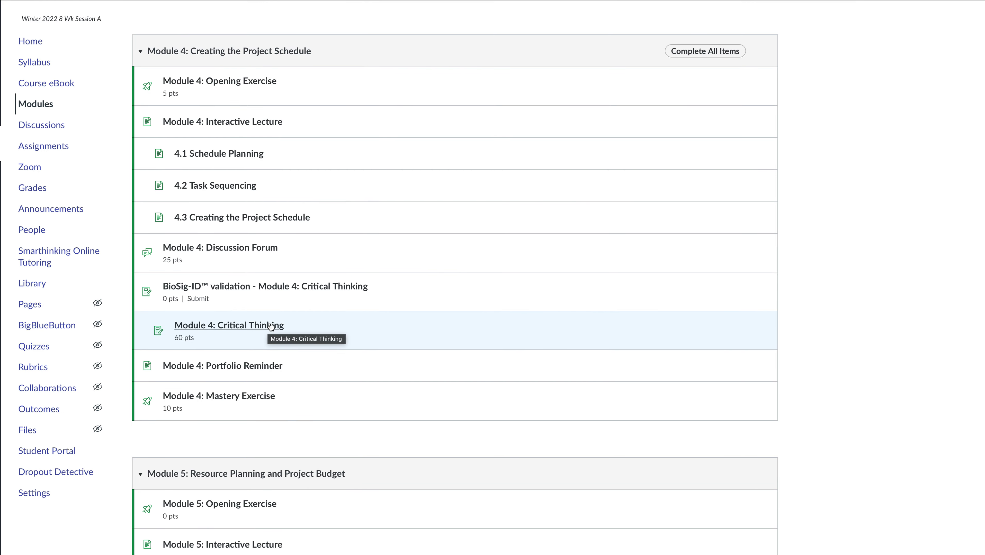
# Step: Copy the Module 4: Critical Thinking instructions through the APA sentence and return to Word
pyautogui.click(270, 329)
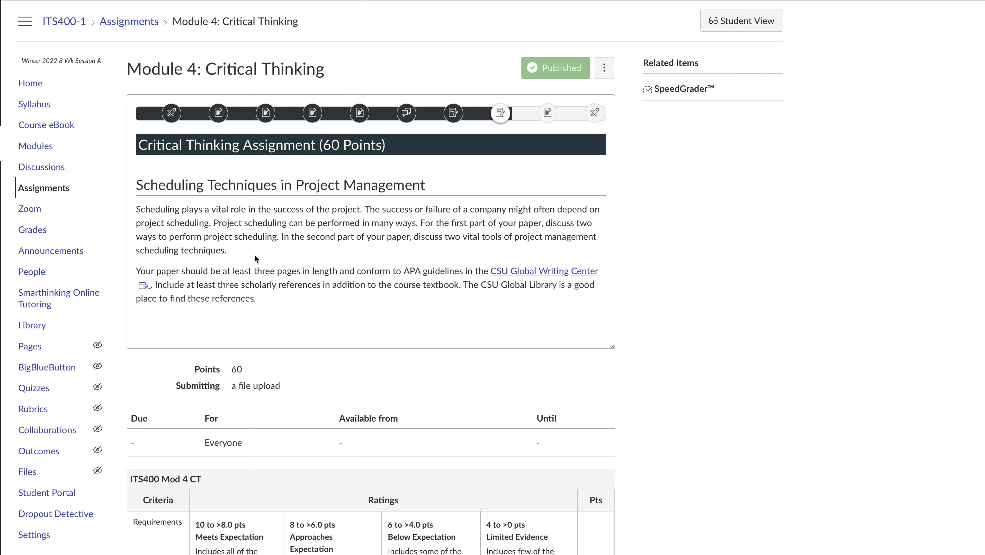
pyautogui.moveTo(253, 253); pyautogui.dragTo(136, 208)
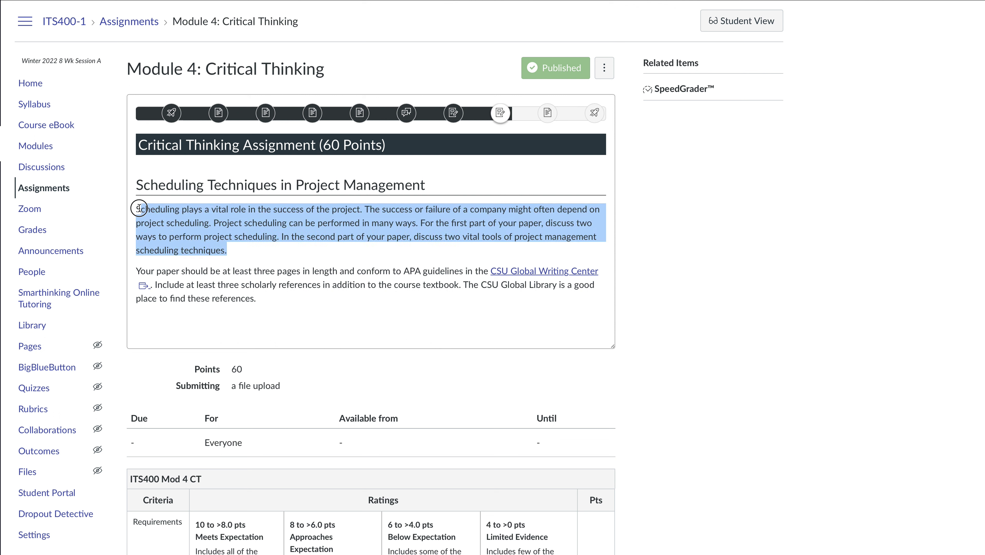
pyautogui.click(331, 273)
pyautogui.moveTo(421, 273); pyautogui.dragTo(135, 210)
pyautogui.press('super+c')
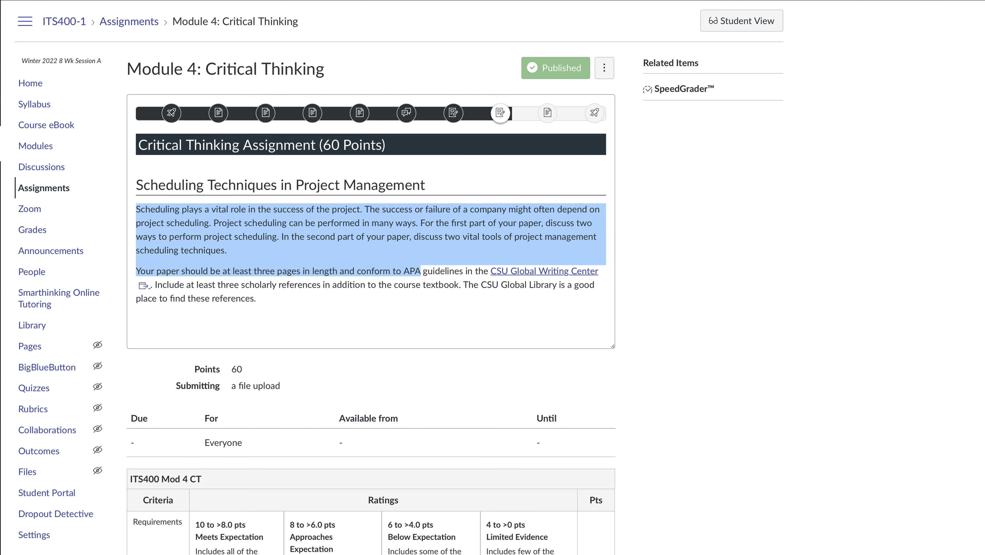
pyautogui.press('super+Tab')
pyautogui.scroll(-10, 482, 455)
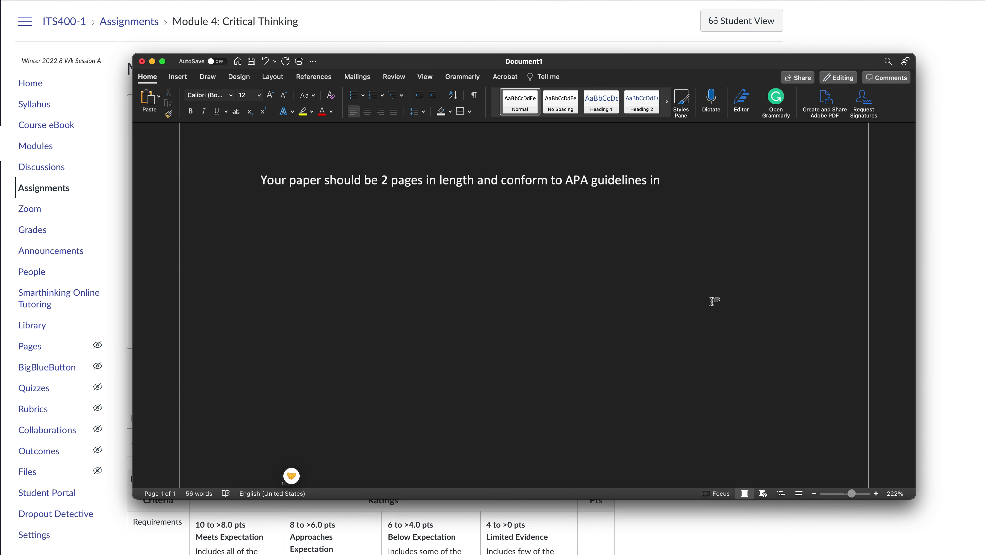
# Step: Add a 'Project Scheduling' title below the guidelines line and paste the Module 4 instructions
pyautogui.click(705, 191)
pyautogui.press('Return')
pyautogui.write('Project Scheduling')
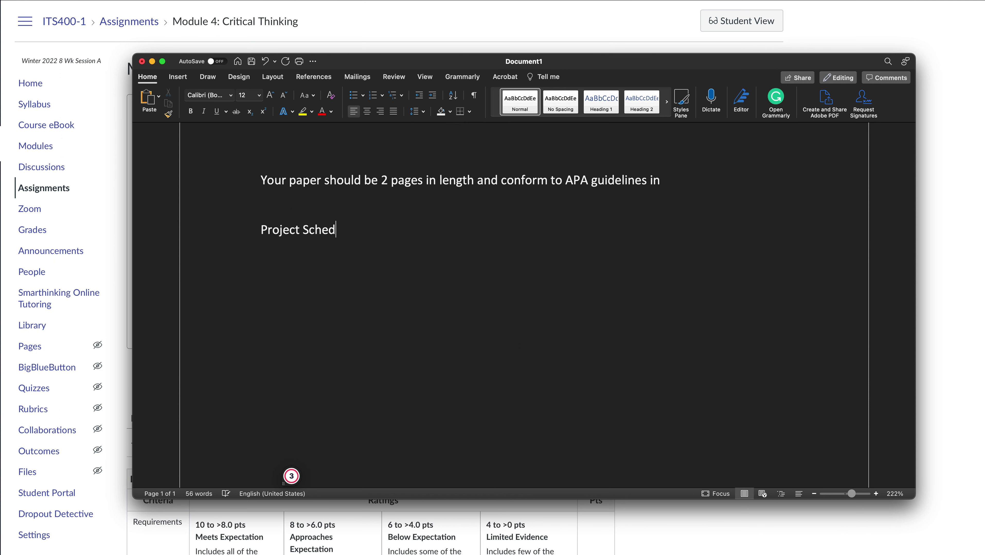
pyautogui.press('super+v')
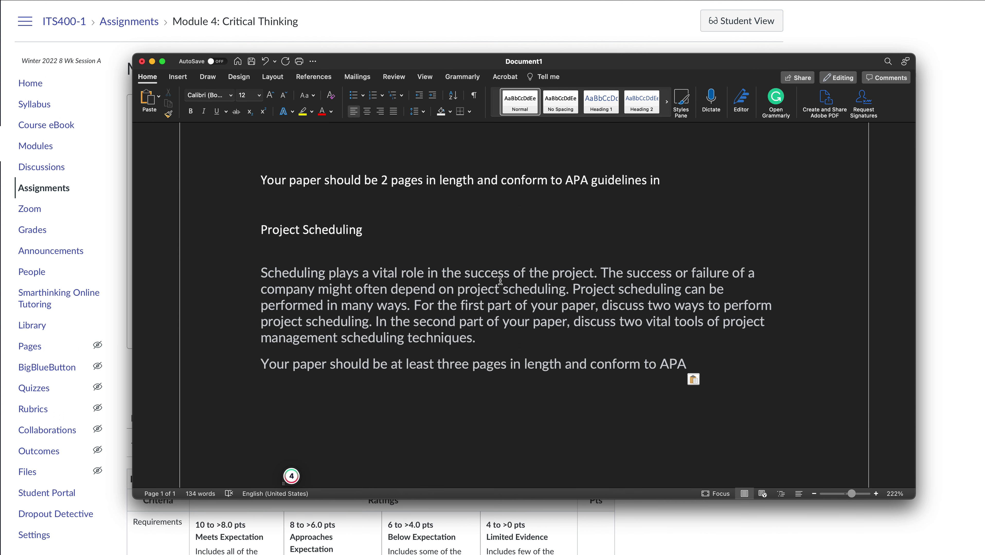
# Step: Add outline lines 'Intro' and 'Two ways to perform project scheduling'
pyautogui.press('Return')
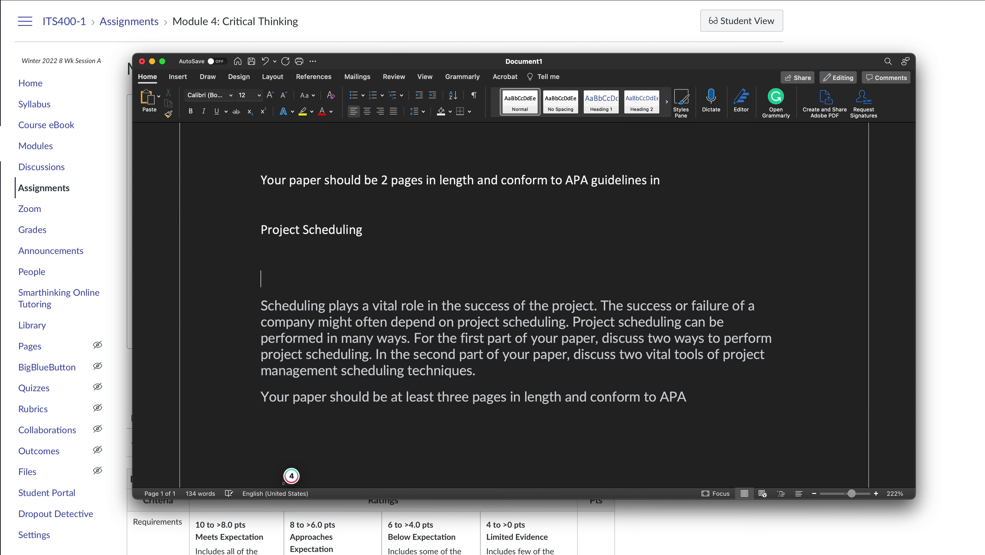
pyautogui.write('Intro')
pyautogui.press('Return')
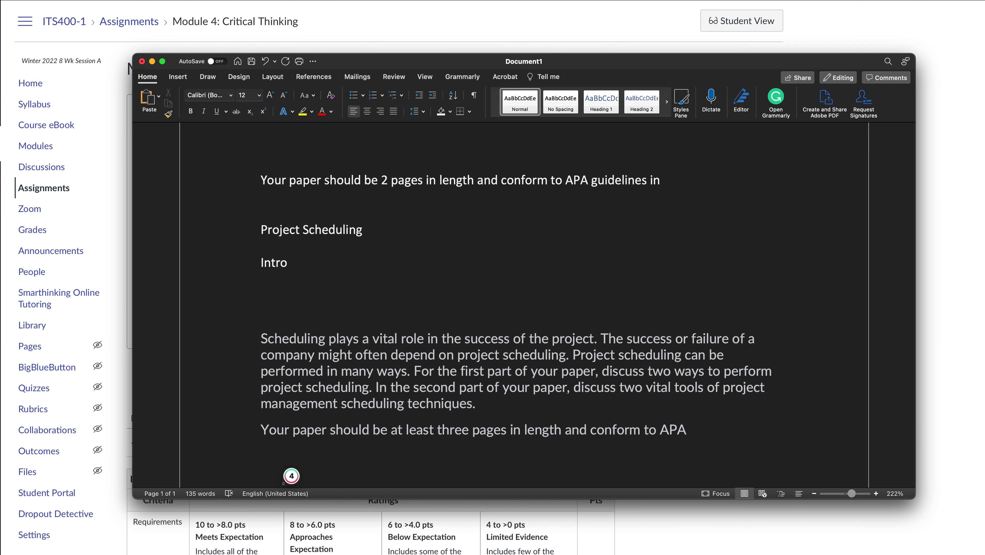
pyautogui.write('Two ways to pro')
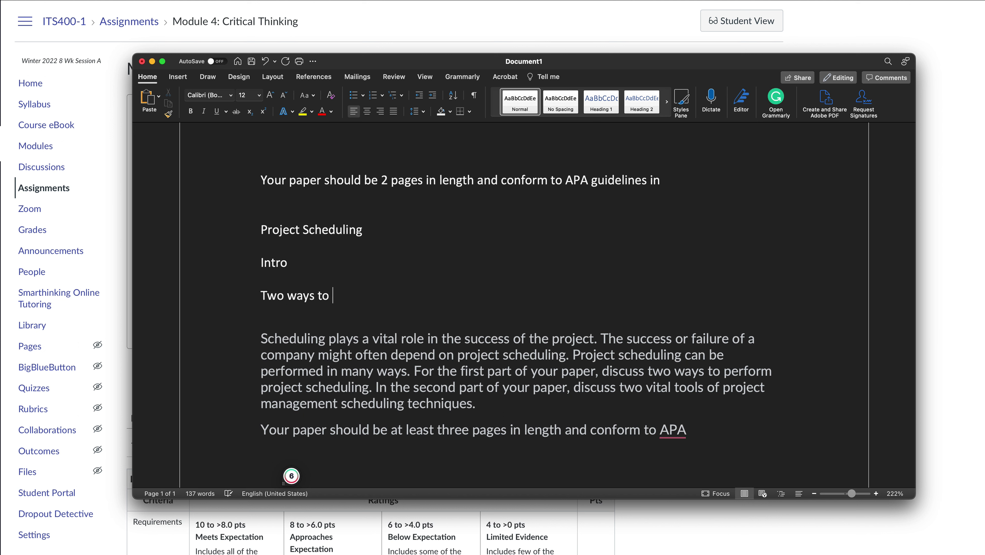
pyautogui.press('BackSpace')
pyautogui.press('BackSpace')
pyautogui.write('erform projec')
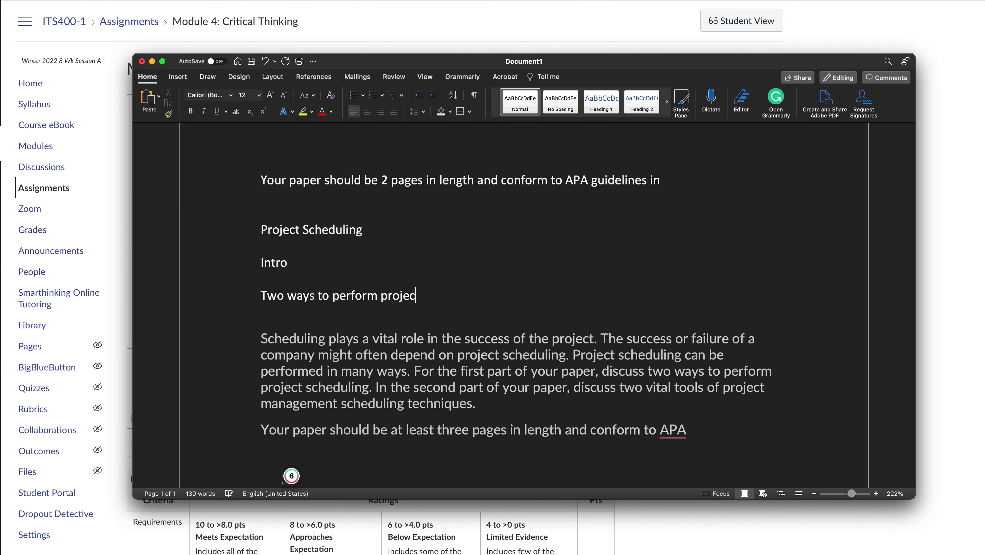
pyautogui.write('t scheding')
# Step: Add the outline line 'Two vital tools for project scheduling'
pyautogui.press('Return')
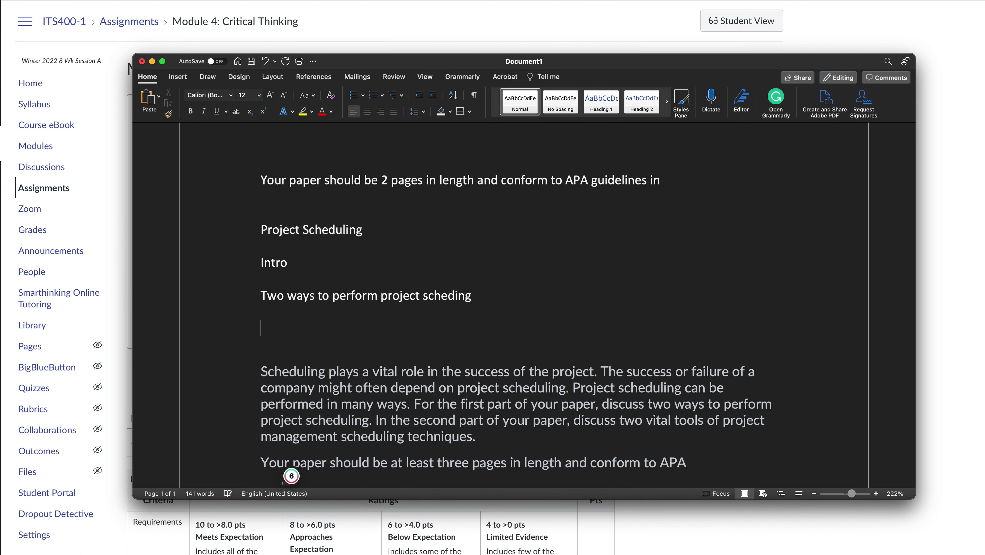
pyautogui.write('Two viatl')
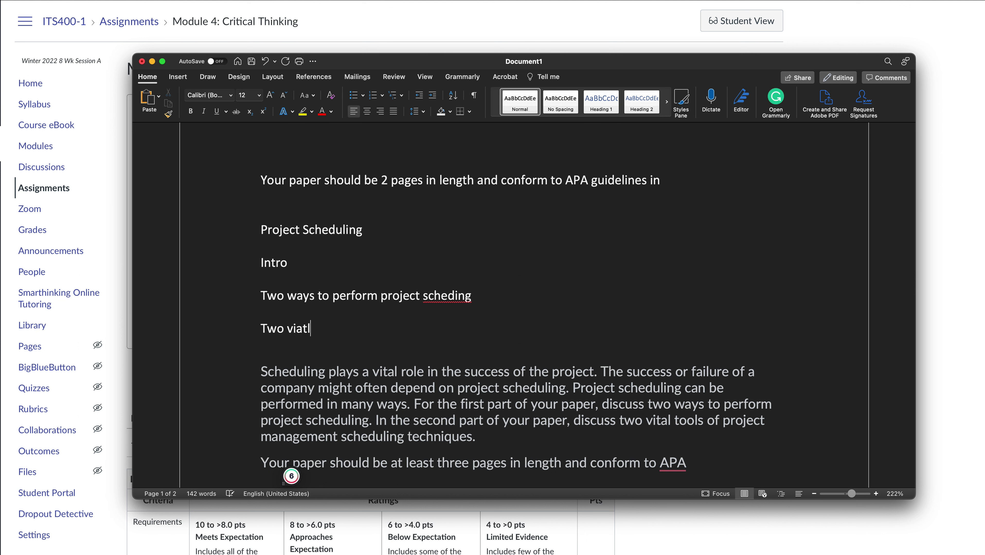
pyautogui.press('BackSpace')
pyautogui.write('ta')
pyautogui.press('BackSpace')
pyautogui.press('BackSpace')
pyautogui.press('BackSpace')
pyautogui.write('tal tools for project s')
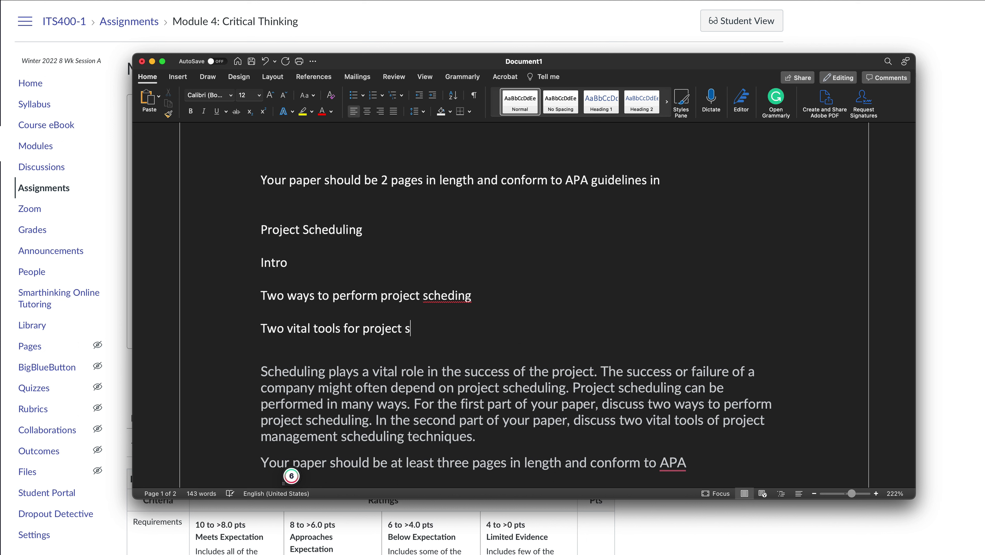
pyautogui.press('BackSpace')
pyautogui.press('BackSpace')
pyautogui.write('scedu')
pyautogui.press('BackSpace')
pyautogui.press('BackSpace')
pyautogui.press('BackSpace')
pyautogui.write('heduling')
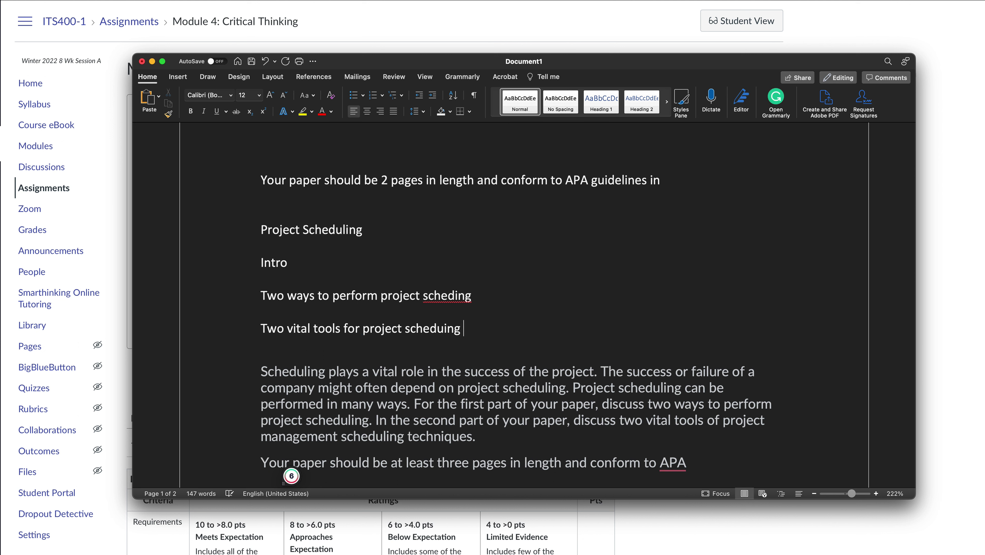
# Step: Correct 'scheding' to 'scheduling' and open a new line below the tools line
pyautogui.rightClick(457, 297)
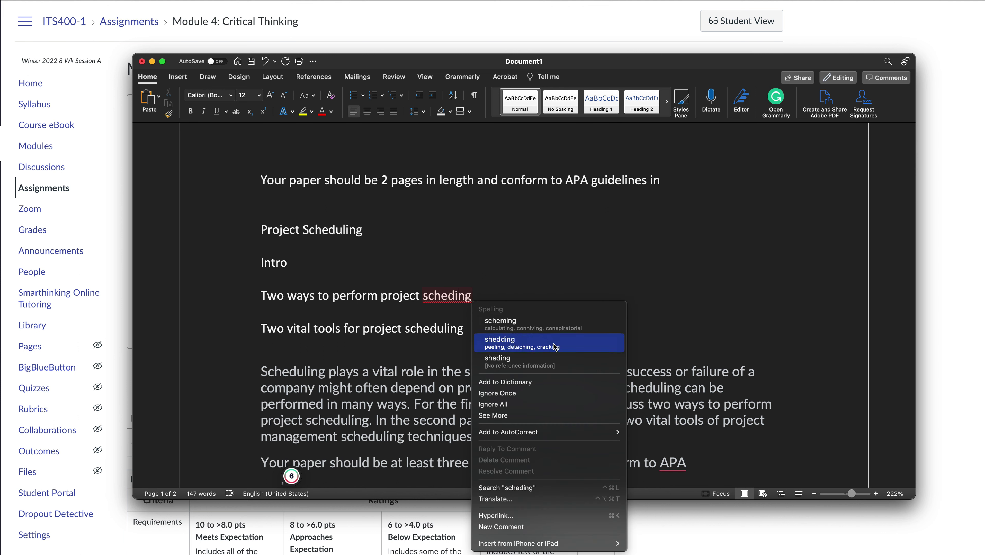
pyautogui.click(448, 296)
pyautogui.click(448, 296)
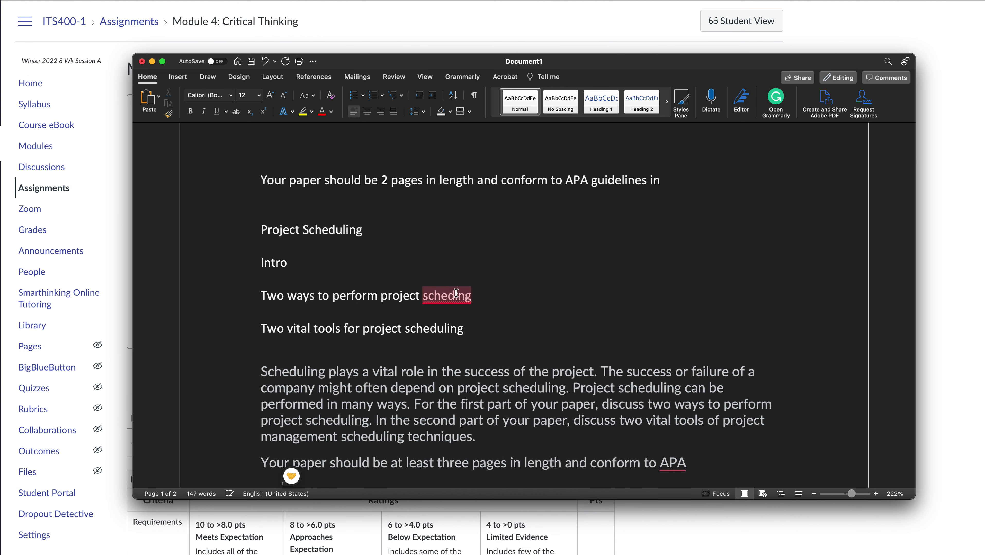
pyautogui.click(444, 314)
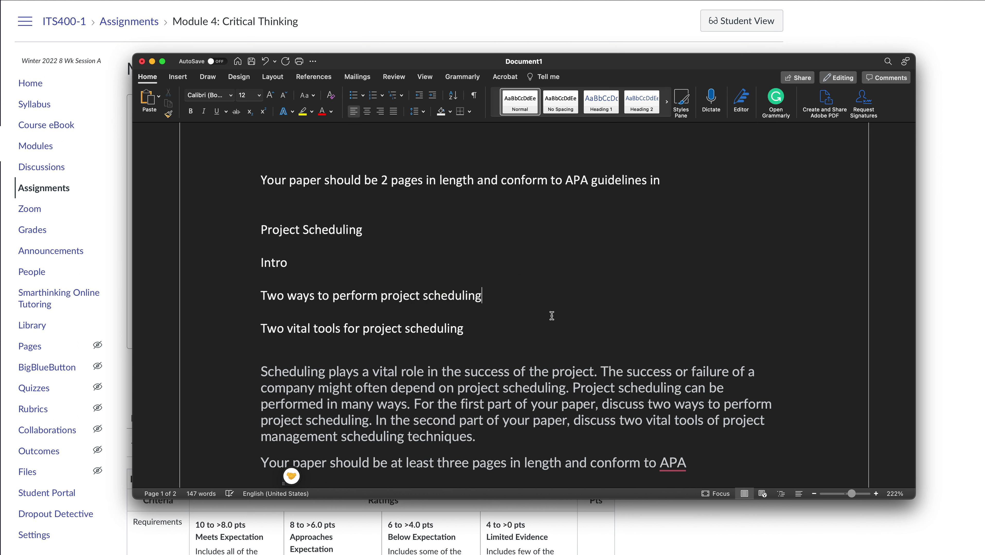
pyautogui.click(492, 328)
pyautogui.press('Return')
# Step: Finish the 'Close' heading and add a line 'PERT, GANT, KANBAN BOARDS' under the scheduling ways line
pyautogui.write('Close')
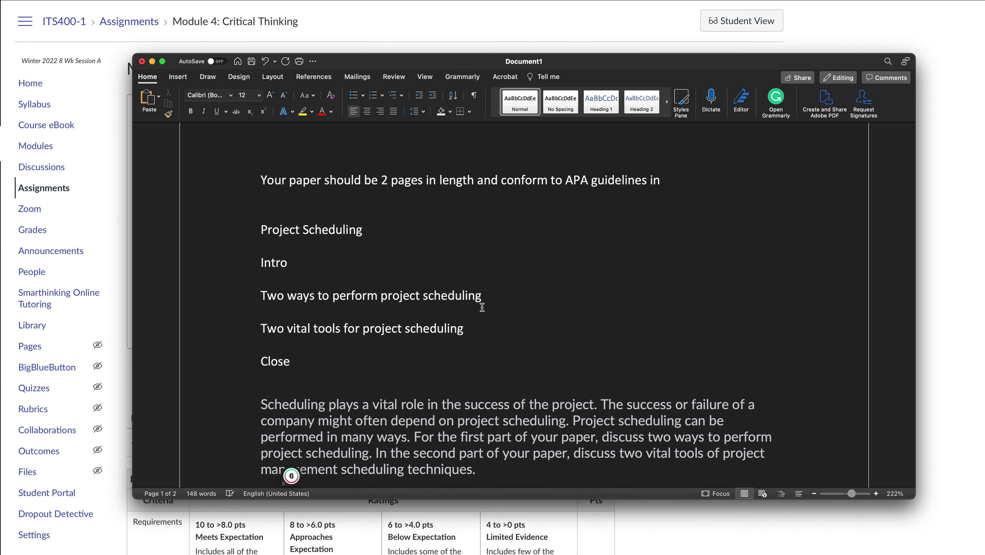
pyautogui.click(517, 302)
pyautogui.press('Return')
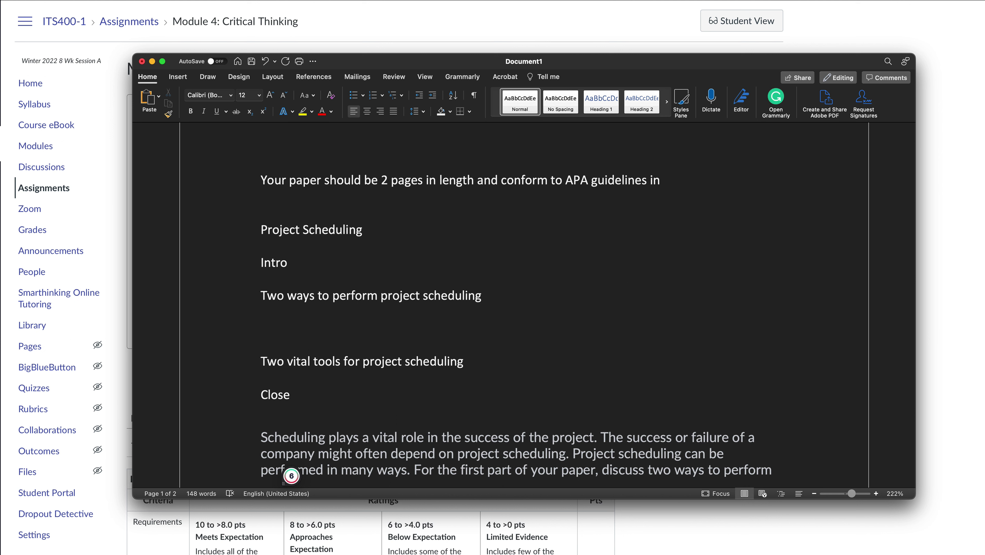
pyautogui.write('PERT, GANT, KA')
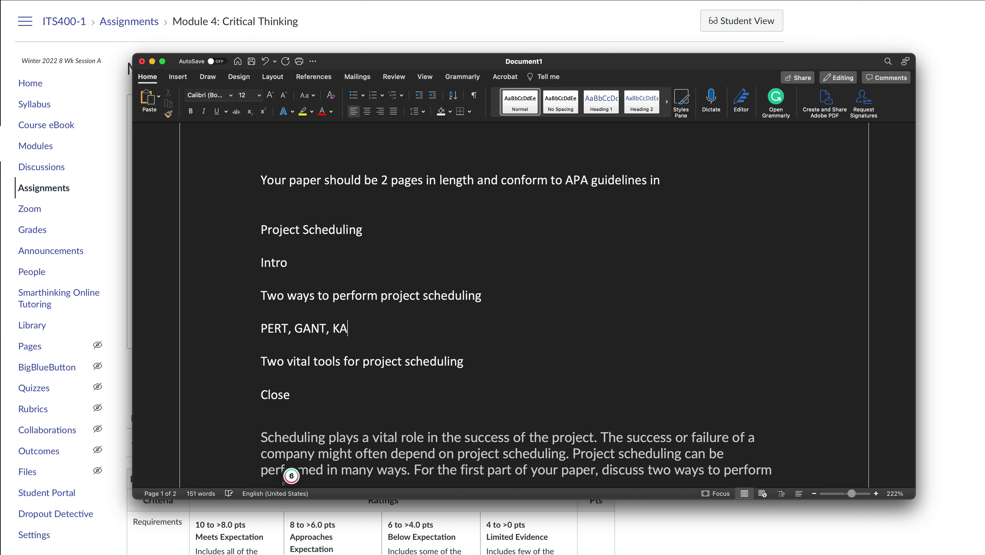
pyautogui.write('NBAN BOARDS')
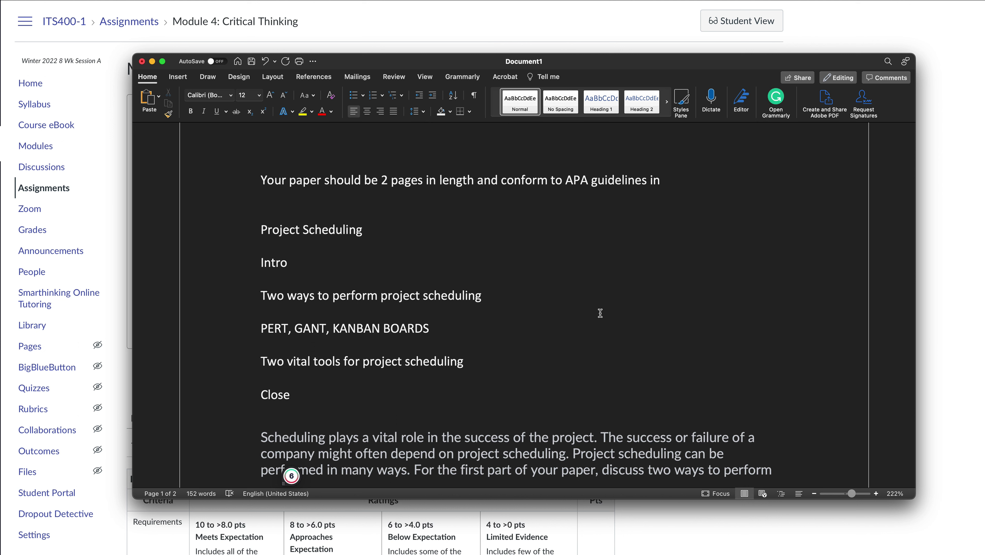
# Step: Add a line 'JIRA (Kanban), PERT/GANT, MS Project' under the vital tools line
pyautogui.click(489, 360)
pyautogui.press('Return')
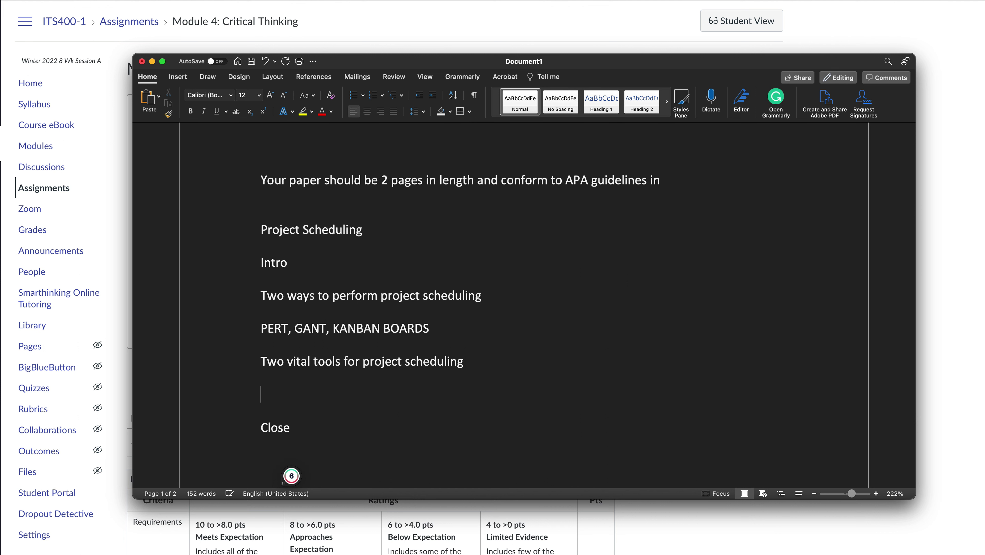
pyautogui.write('JIRA (Kanban')
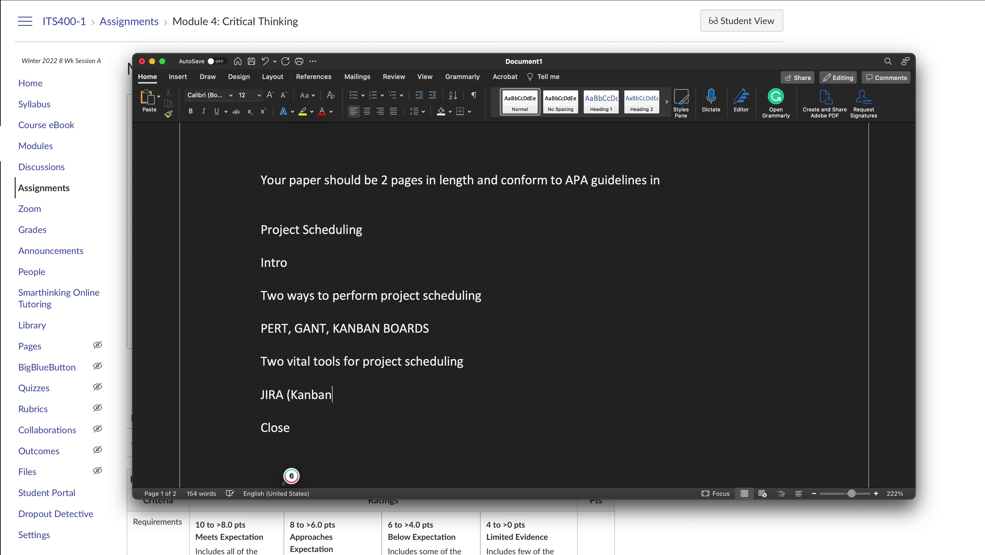
pyautogui.write('), PERT/GANT,')
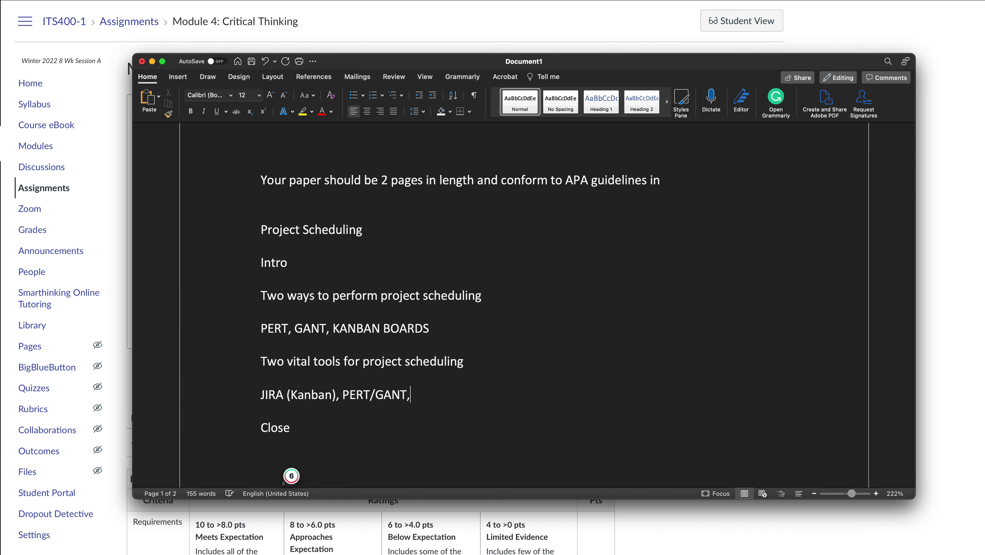
pyautogui.write(' MS Project')
pyautogui.doubleClick(308, 328)
# Step: Delete GANT from both lines so they read 'PERT, KANBAN BOARDS' and 'JIRA (Kanban), PERT, MS Project'
pyautogui.press('BackSpace')
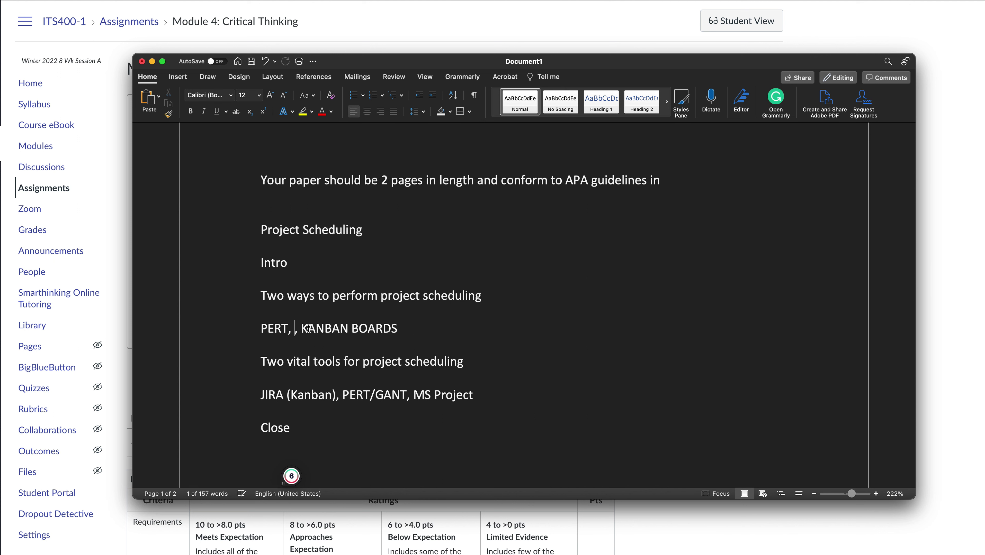
pyautogui.press('BackSpace')
pyautogui.press('BackSpace')
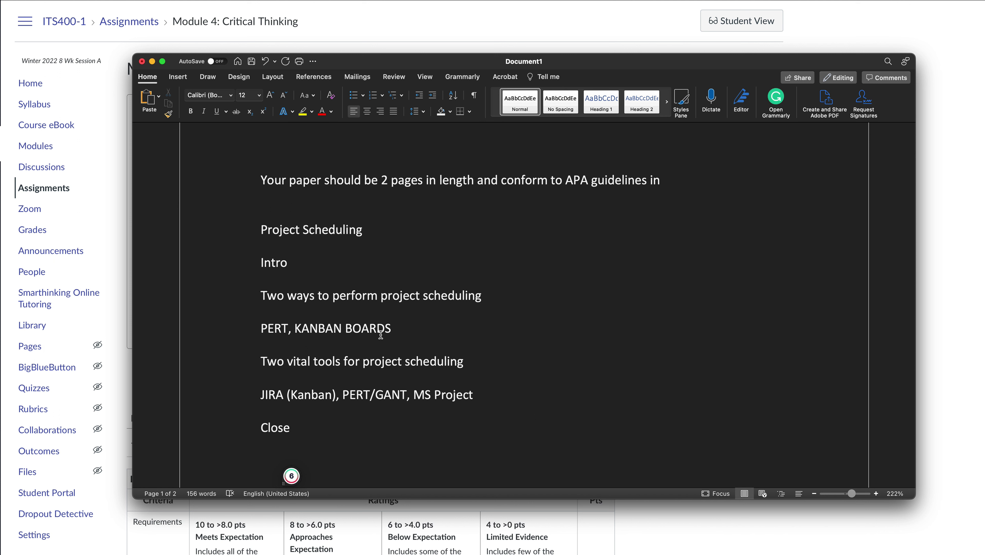
pyautogui.moveTo(261, 394); pyautogui.dragTo(333, 394)
pyautogui.doubleClick(384, 395)
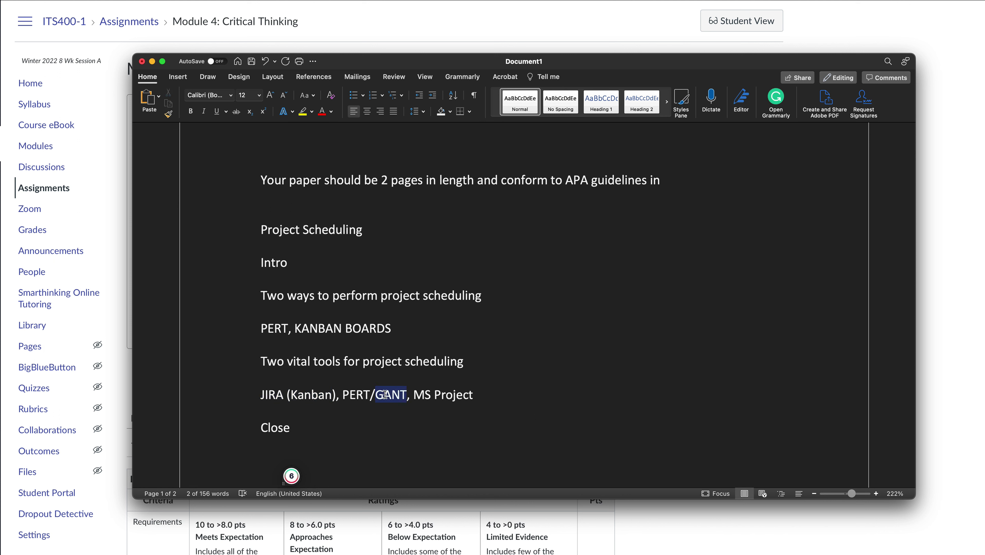
pyautogui.press('BackSpace')
pyautogui.press('BackSpace')
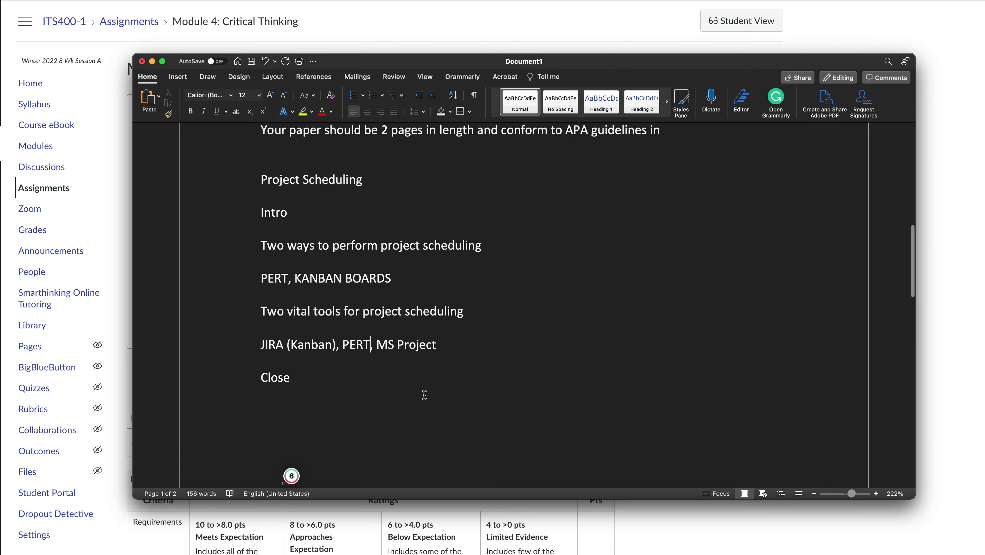
pyautogui.scroll(-1, 422, 395)
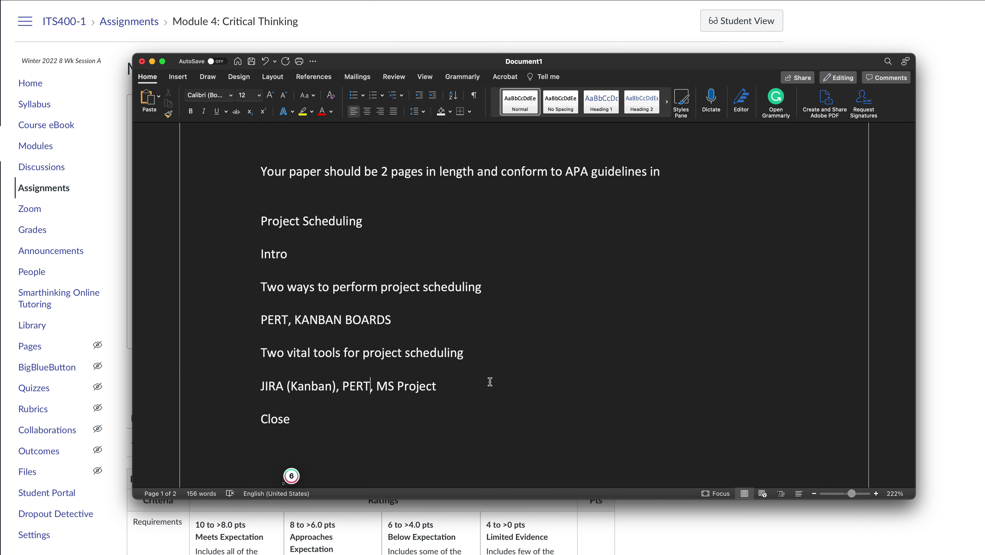
pyautogui.click(334, 257)
# Step: Paste the assignment prompt on a new line below Intro, leaving a blank line for the sentence
pyautogui.press('Return')
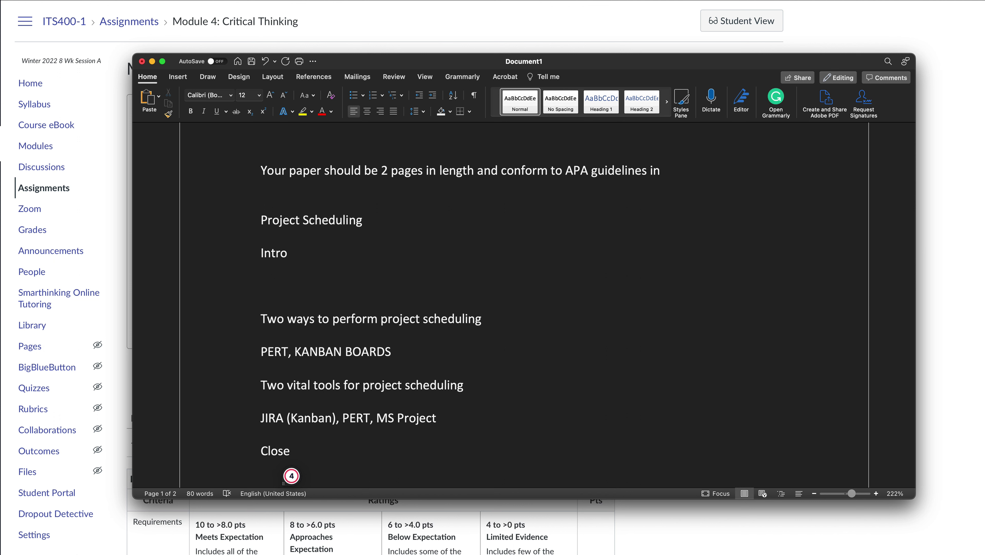
pyautogui.write('Scheduling plays a vital role in the success of the project. The success or failure of a company might often depend on project scheduling. Project scheduling can be performed in many ways. For the first part of your paper, discuss two ways to perform project scheduling. In the second part of your paper, discuss two vital tools of project management scheduling techniques. Your paper should be at least three pages in length and conform to APA')
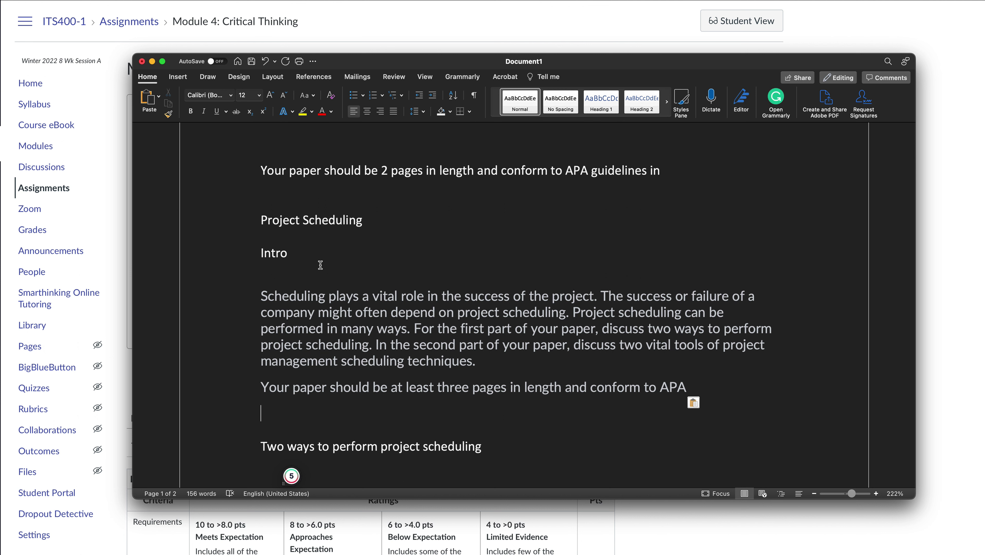
pyautogui.click(315, 259)
pyautogui.press('Return')
# Step: Type the intro sentence 'The project this is to review how scheduling', correcting the typo 'tis'
pyautogui.write('The ')
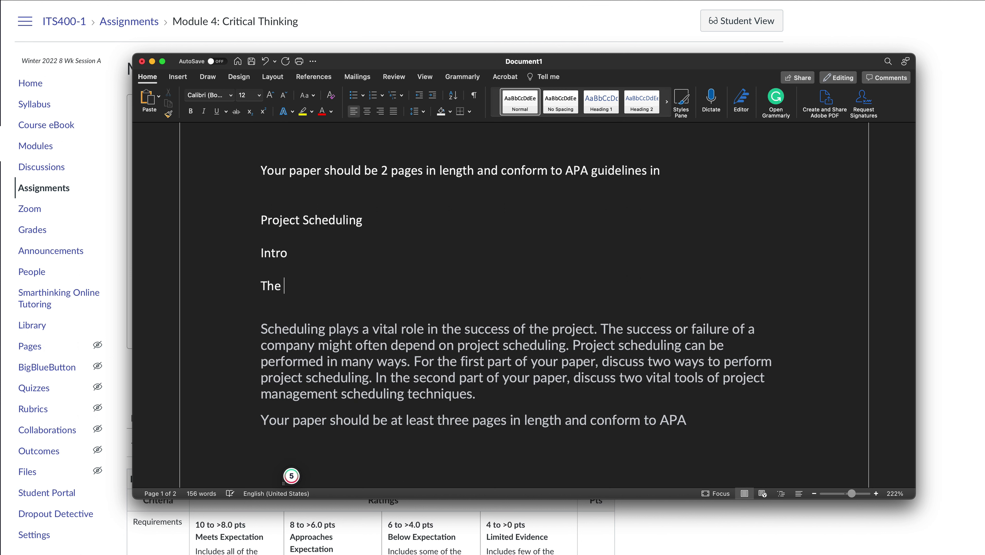
pyautogui.write('project tis this is to ')
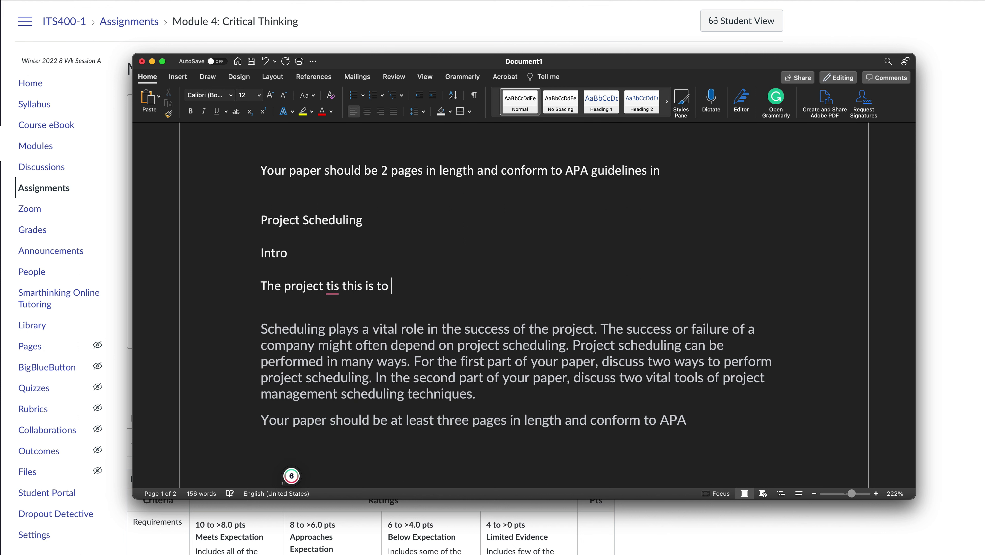
pyautogui.write('review')
pyautogui.rightClick(328, 286)
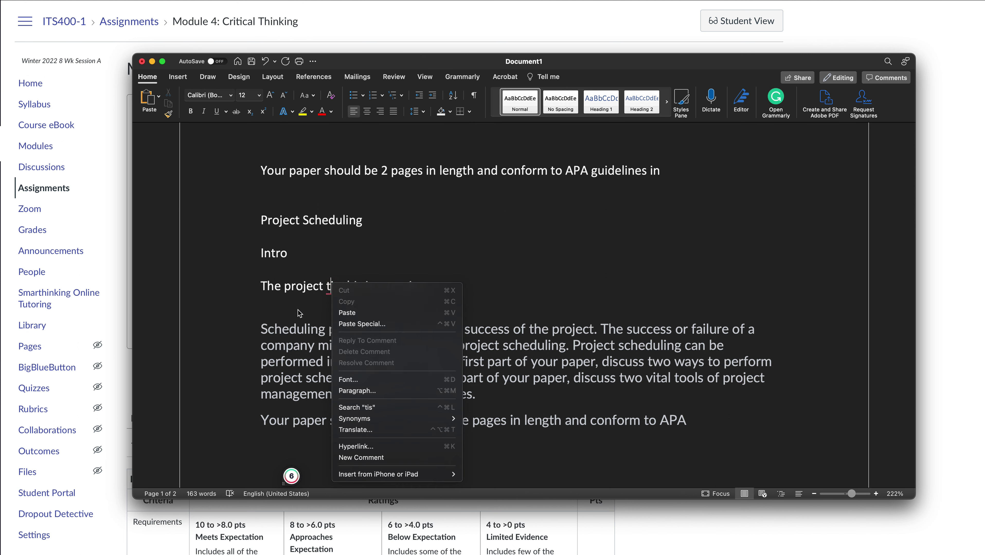
pyautogui.click(325, 287)
pyautogui.write('h')
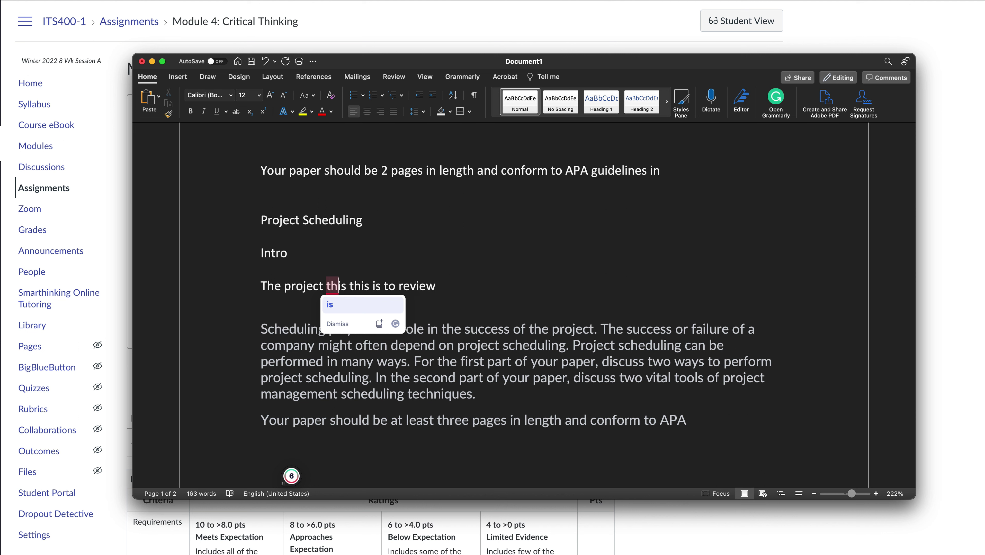
pyautogui.click(455, 287)
pyautogui.write('how')
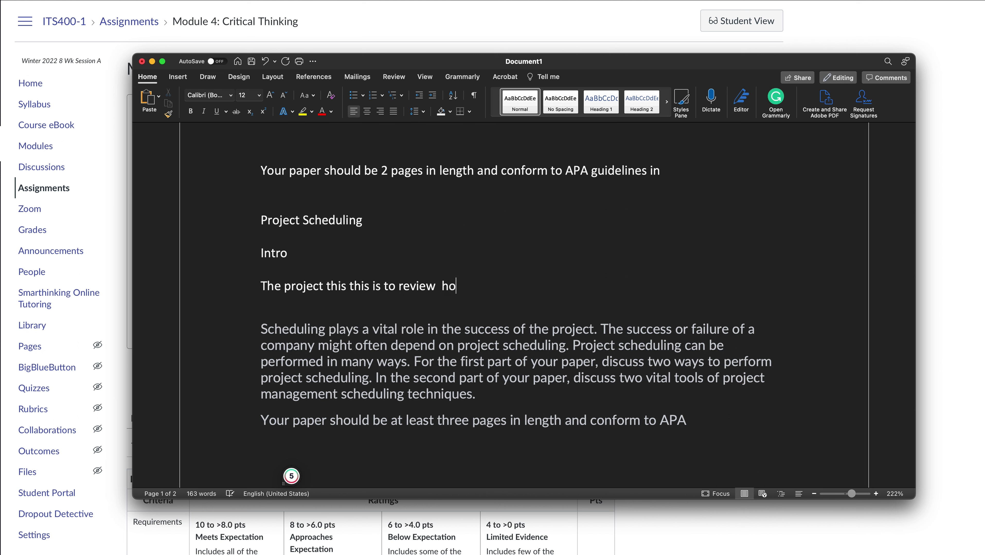
pyautogui.press('BackSpace')
pyautogui.press('BackSpace')
pyautogui.press('BackSpace')
pyautogui.press('BackSpace')
pyautogui.write('how sche')
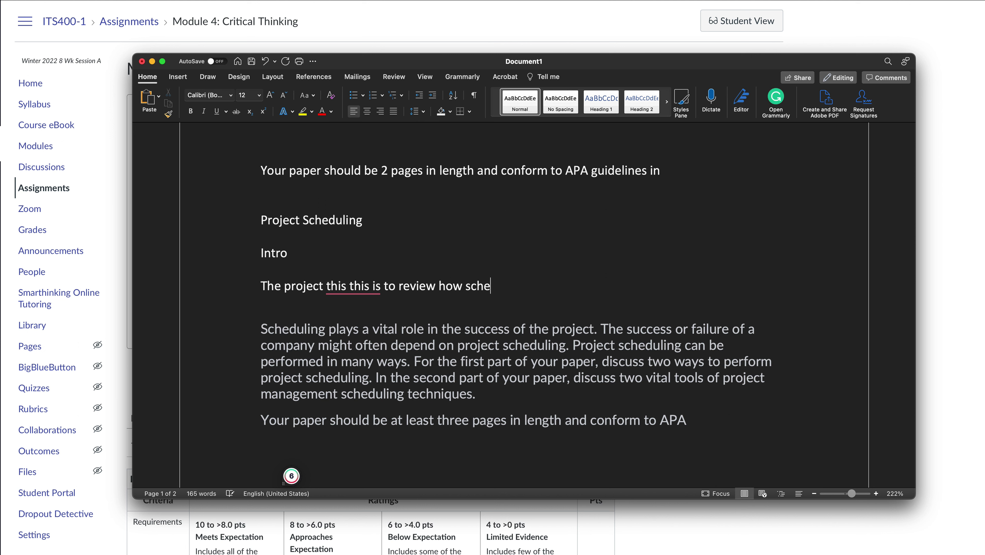
pyautogui.write('duling')
# Step: Accept the period and repeated-word fixes, ignore the pronoun hint, and insert 'week' after 'this'
pyautogui.tripleClick(495, 399)
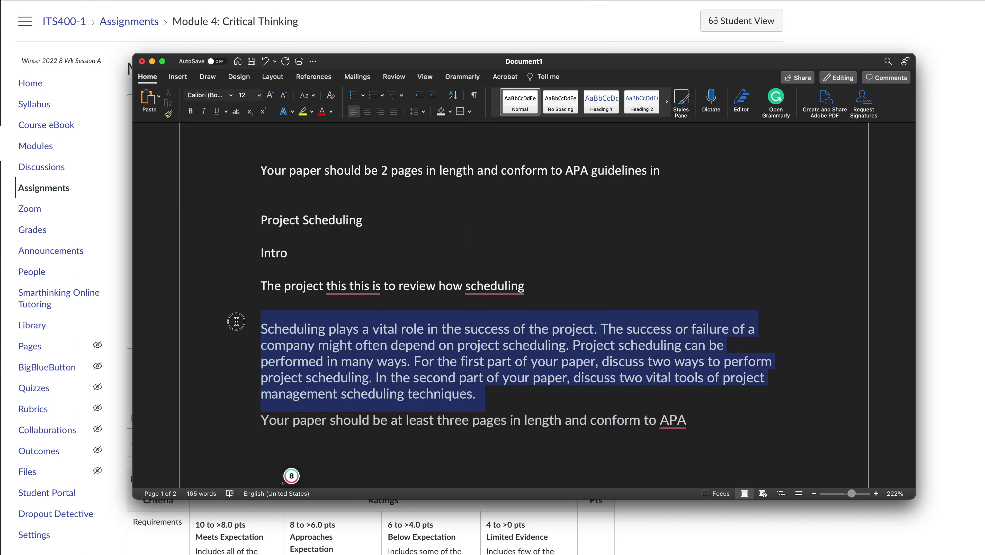
pyautogui.click(436, 363)
pyautogui.moveTo(503, 286)
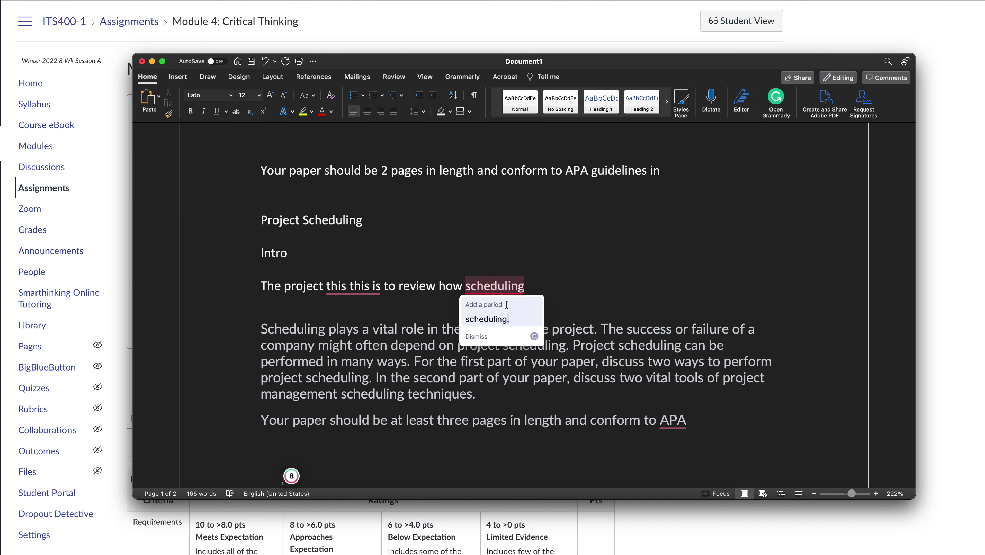
pyautogui.click(500, 319)
pyautogui.moveTo(353, 288)
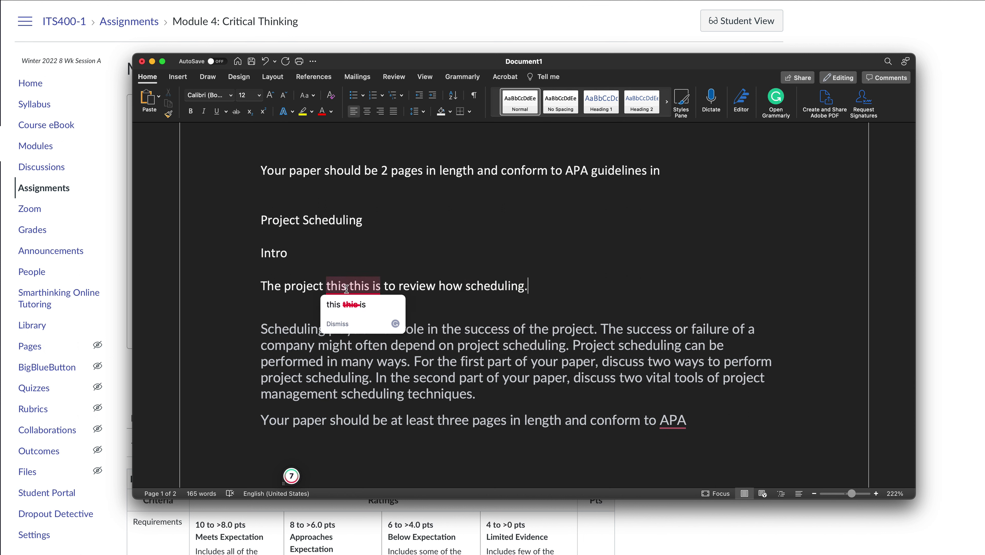
pyautogui.click(353, 305)
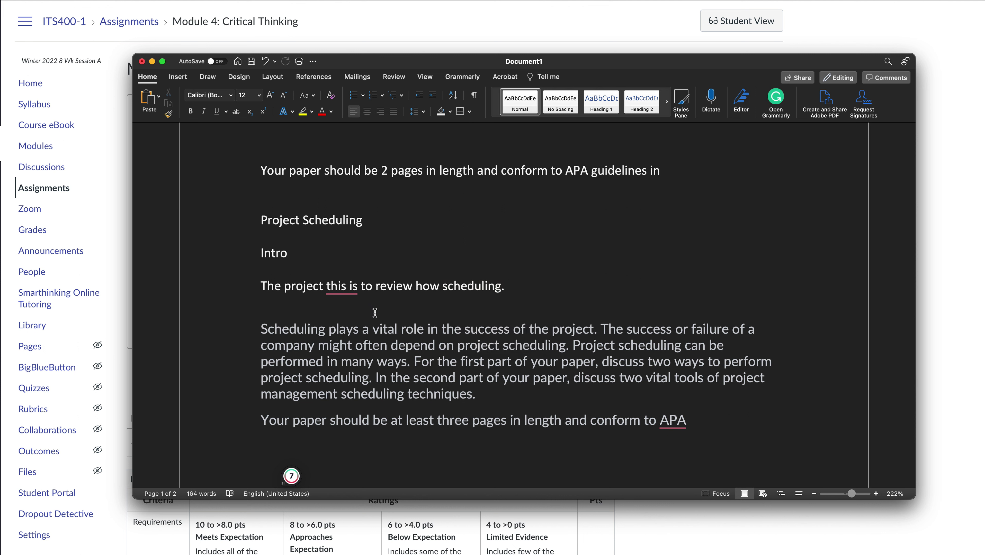
pyautogui.moveTo(340, 289)
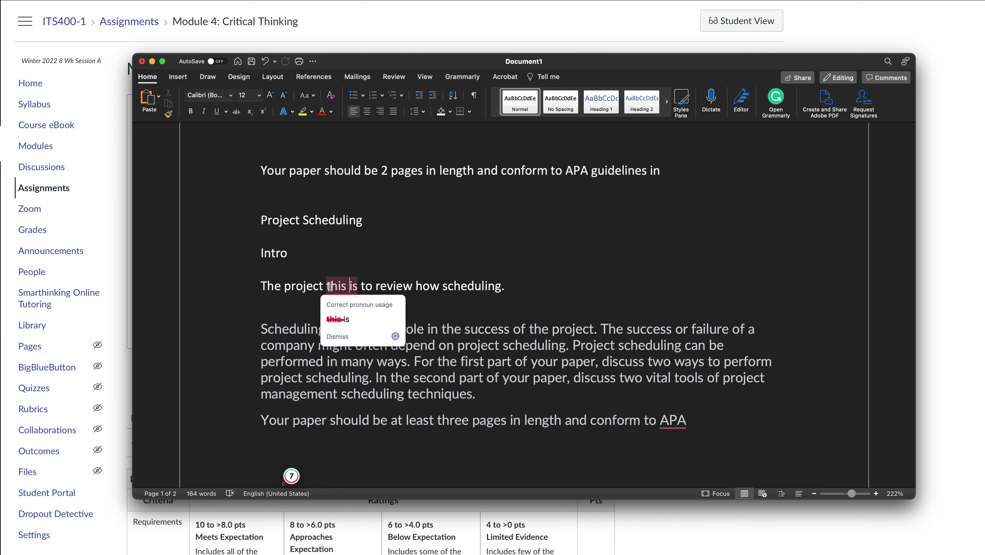
pyautogui.click(341, 342)
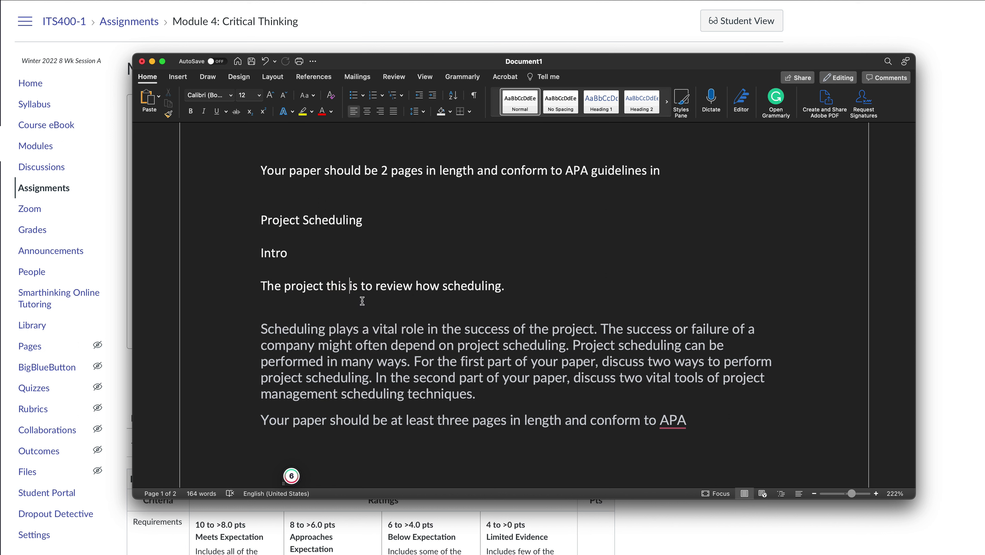
pyautogui.write('week')
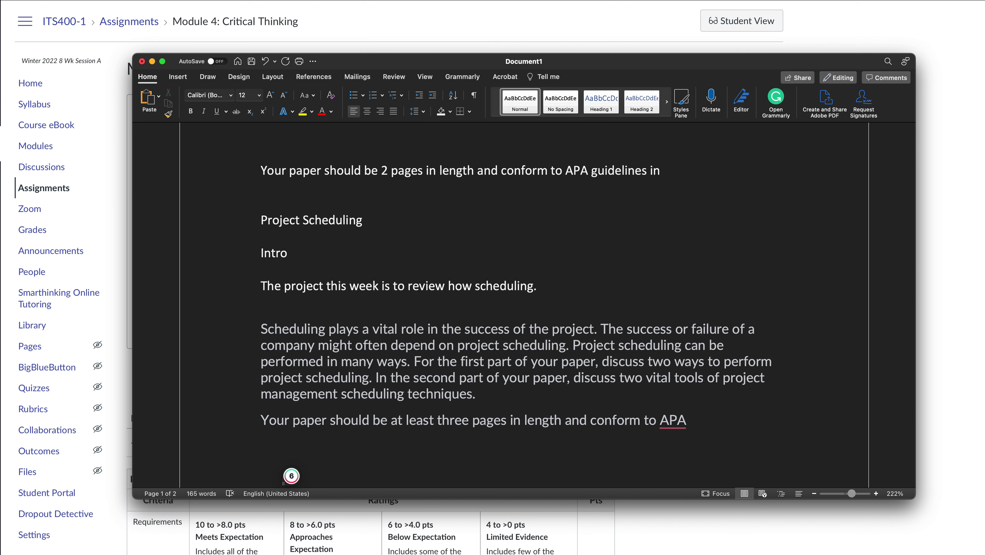
pyautogui.scroll(-15, 524, 303)
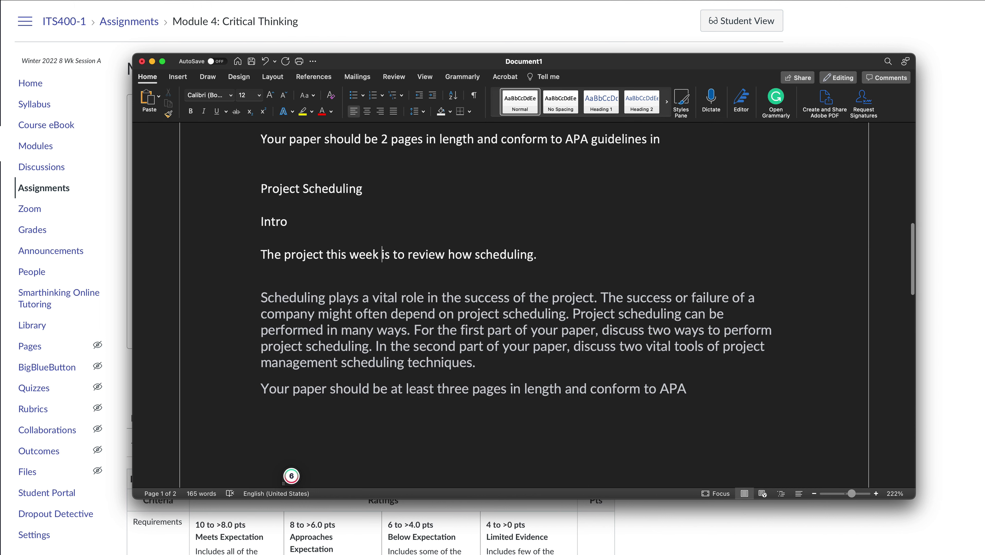
pyautogui.scroll(-1, 471, 179)
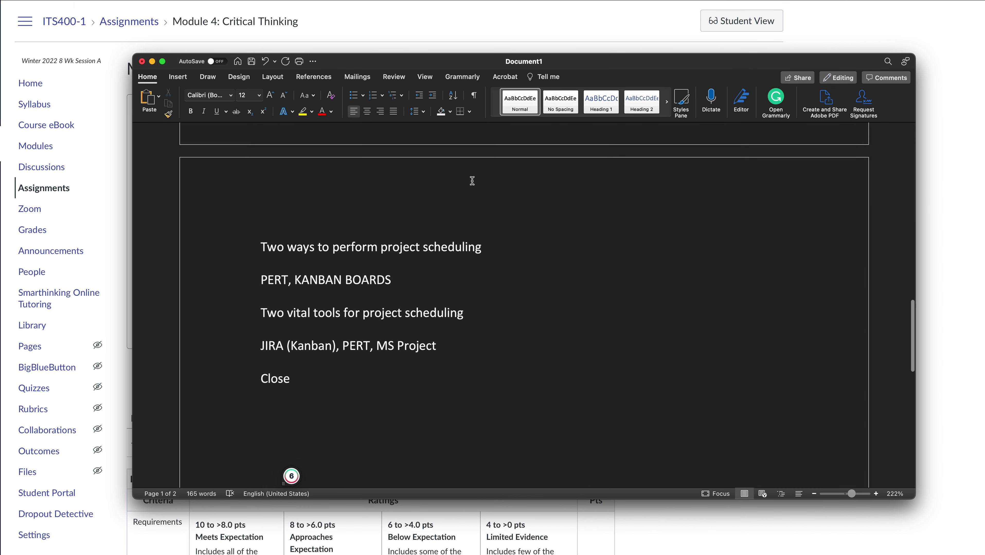
pyautogui.press('super+Tab')
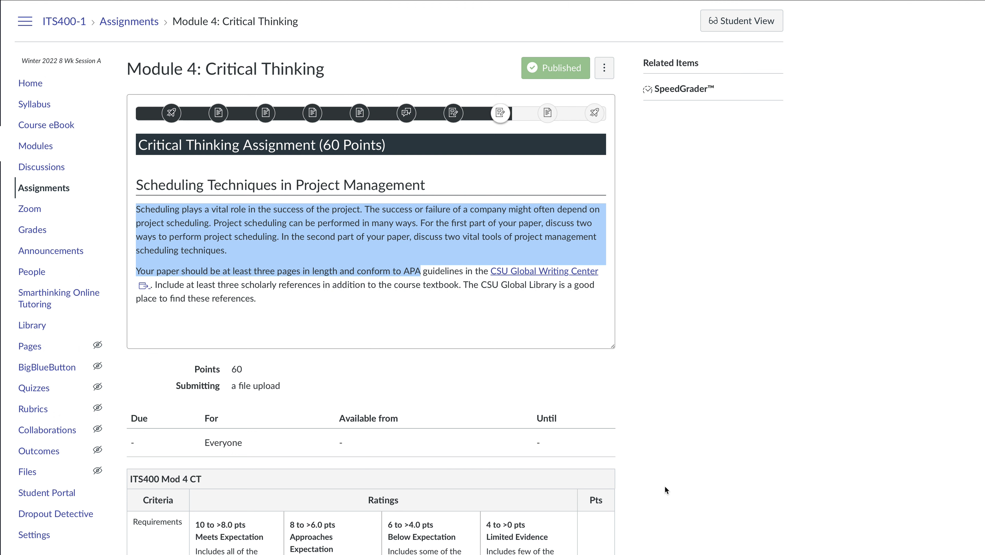
pyautogui.press('super+Tab')
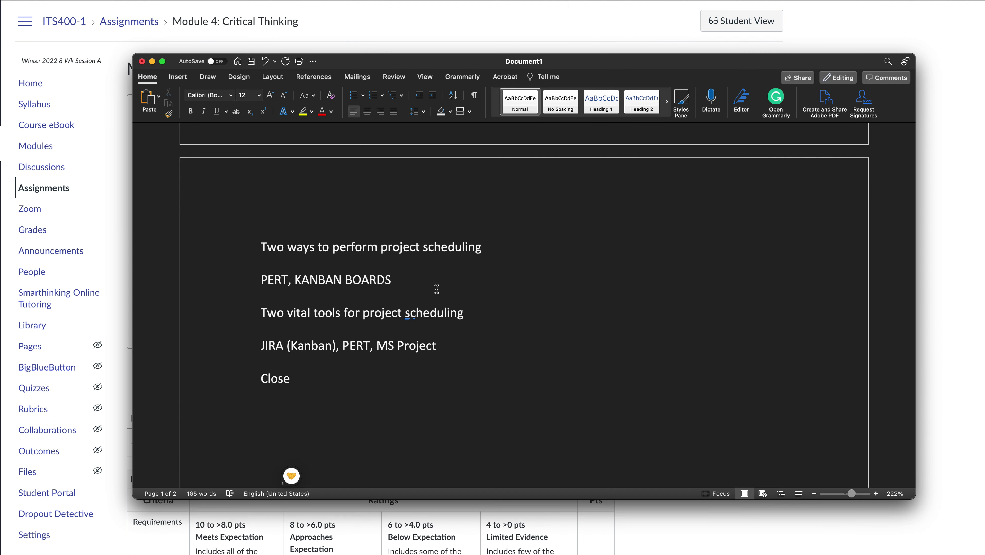
pyautogui.scroll(2, 431, 304)
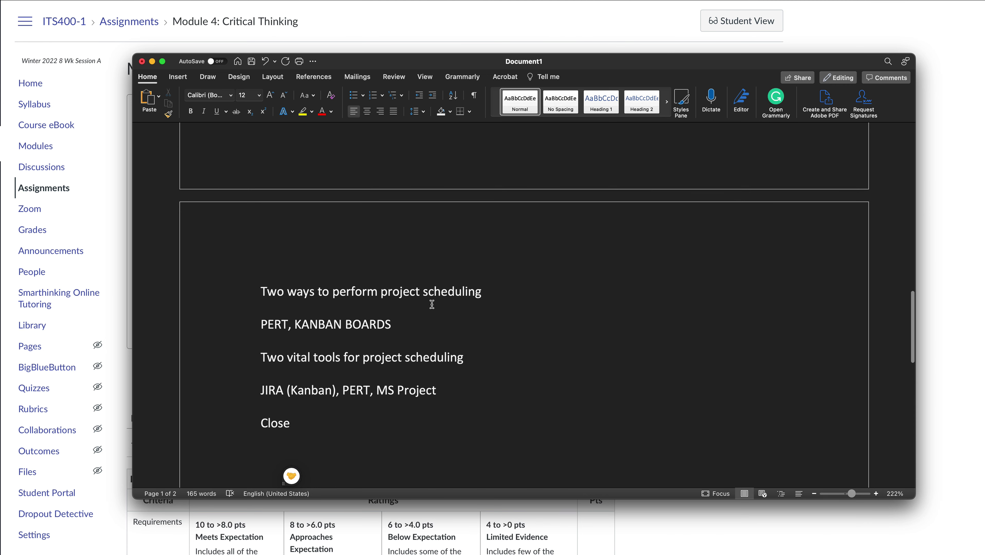
pyautogui.scroll(10, 429, 308)
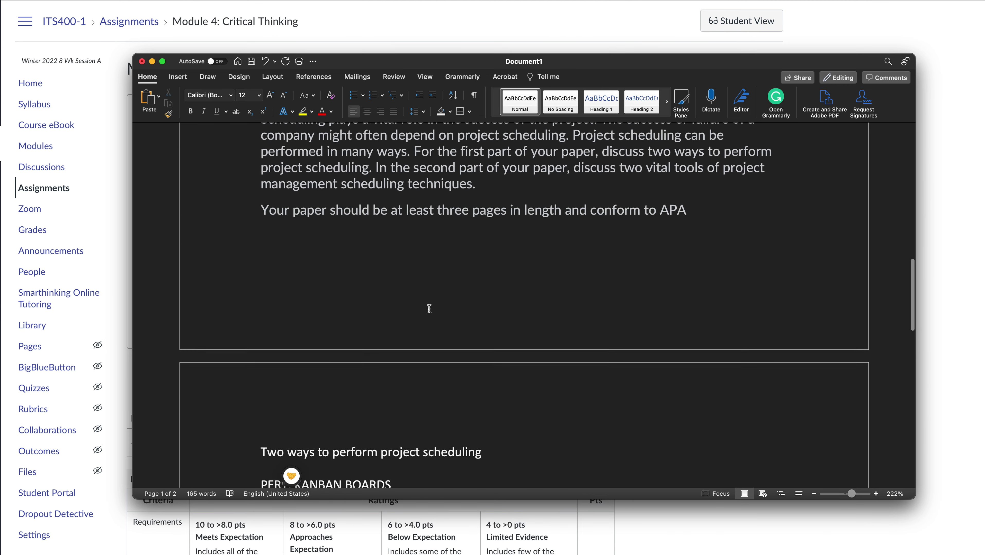